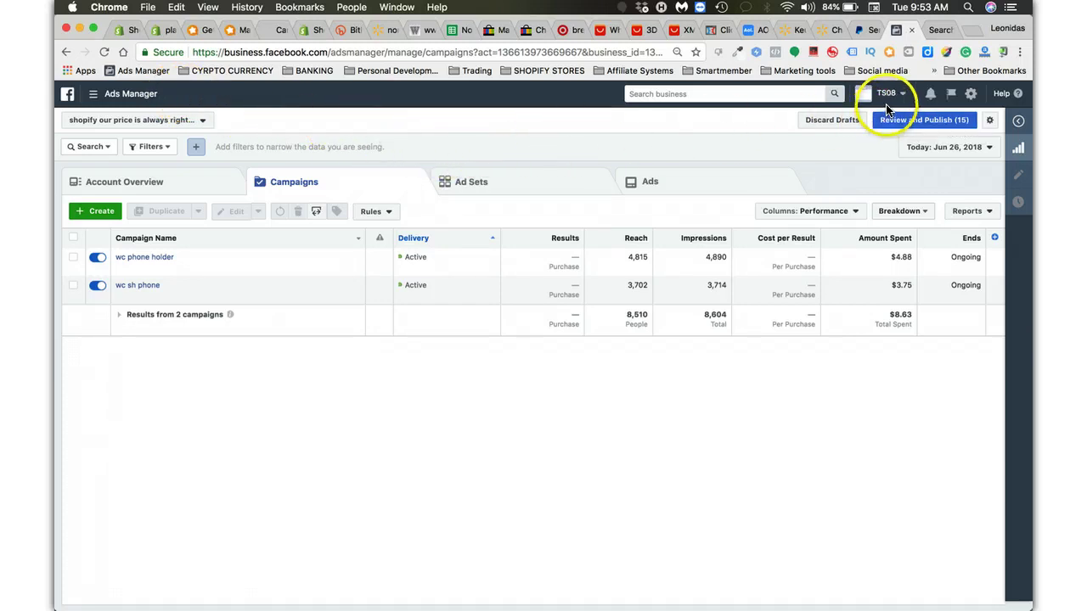
Log out of the current Facebook account from the account menu.
click(896, 99)
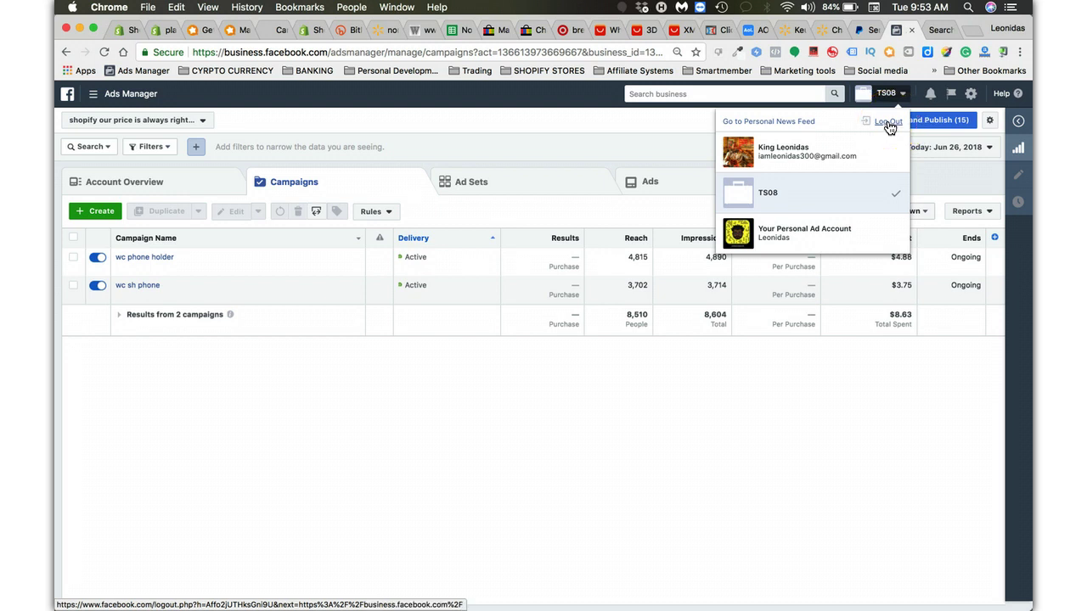
click(887, 123)
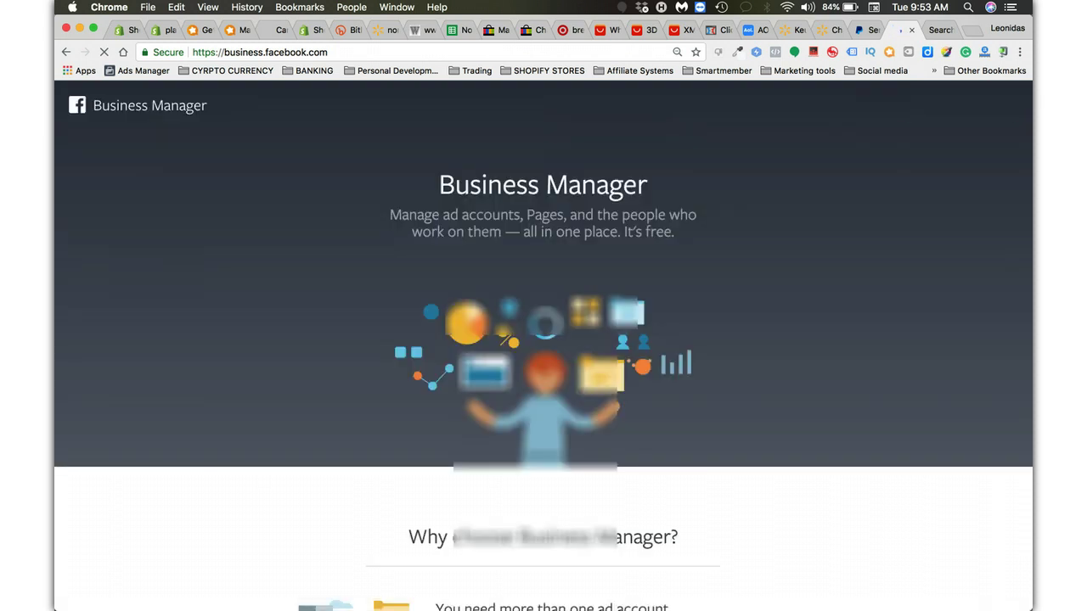
Log in with the account email and password, then enter the Dreams to reality business.
click(875, 105)
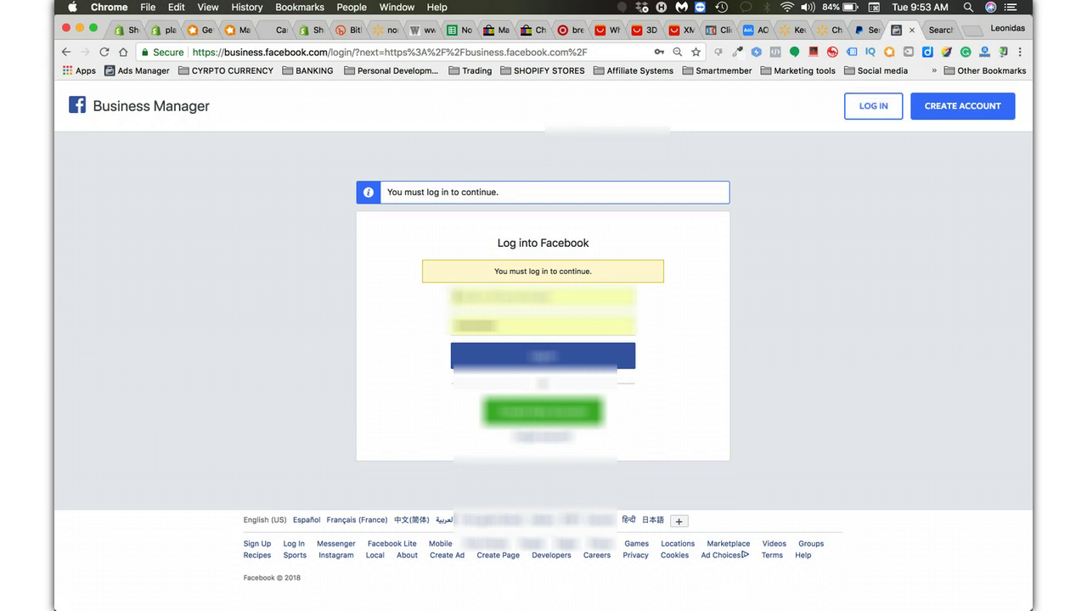
key(Down)
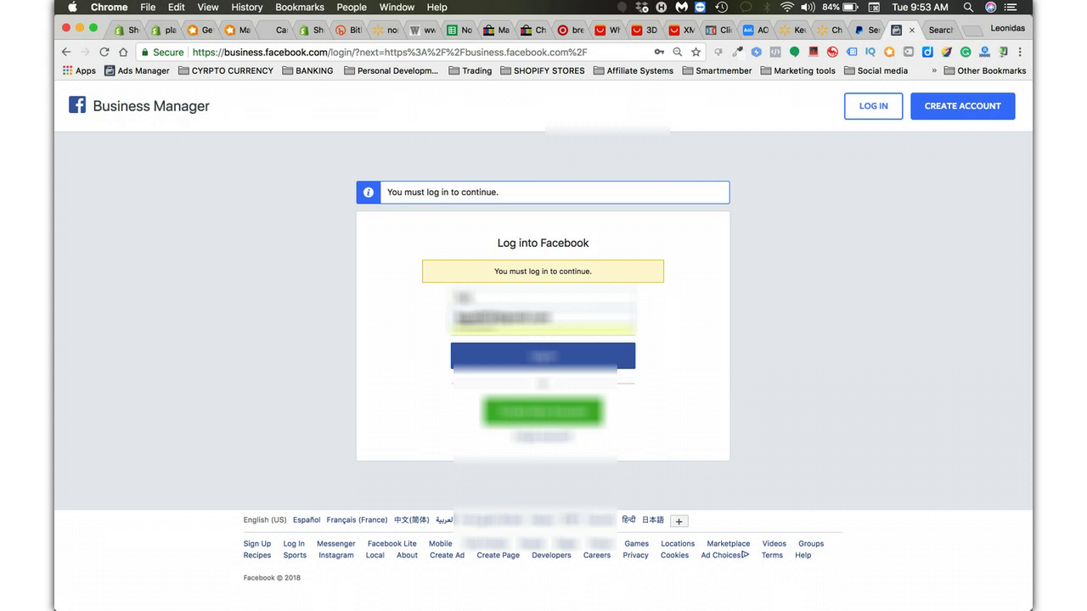
key(Return)
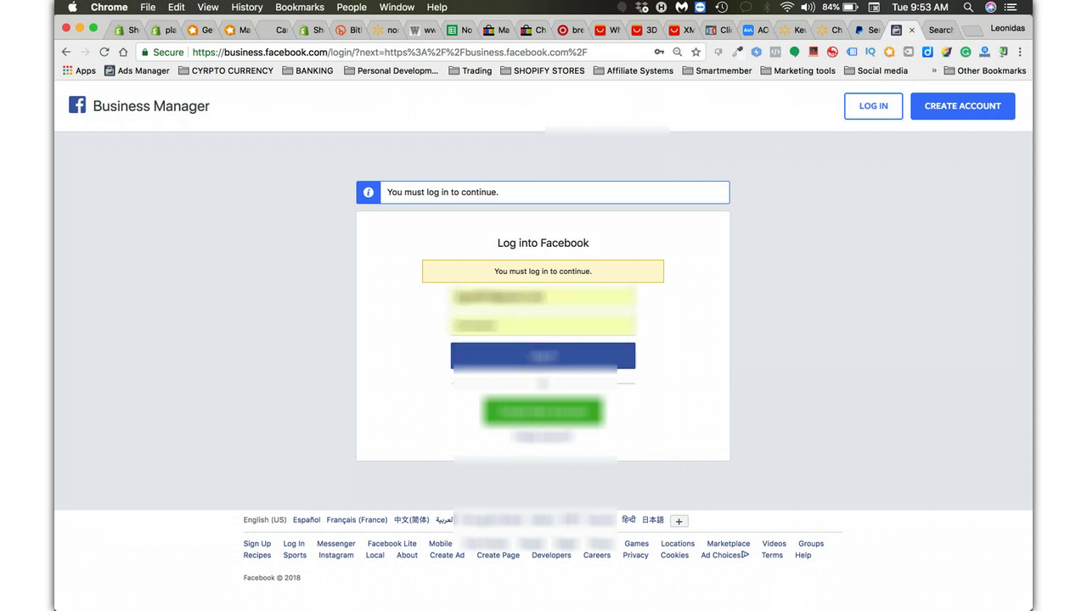
key(BackSpace)
text(*********)
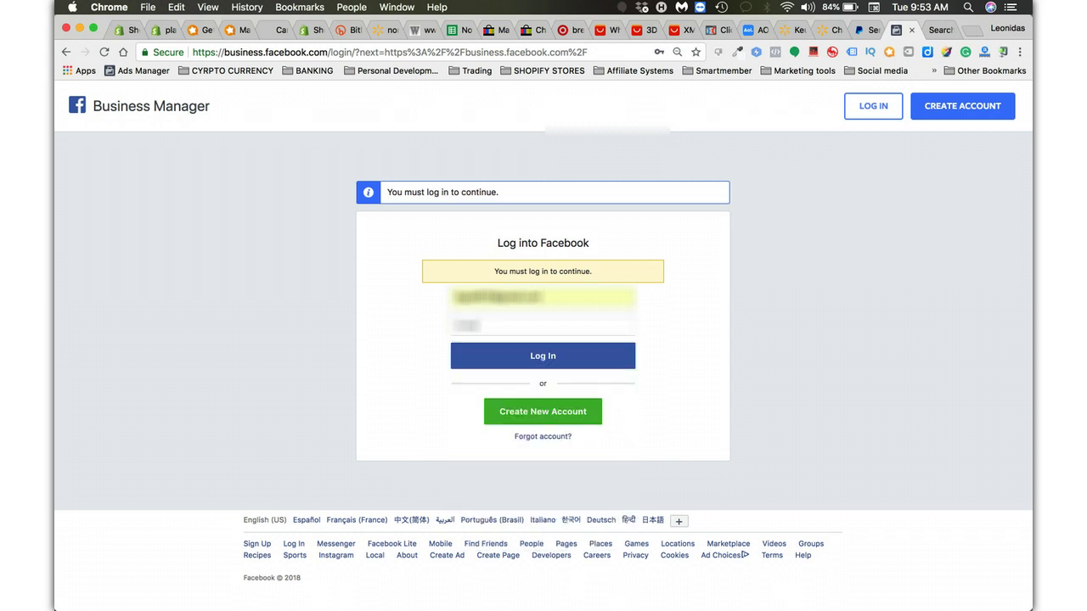
text(*)
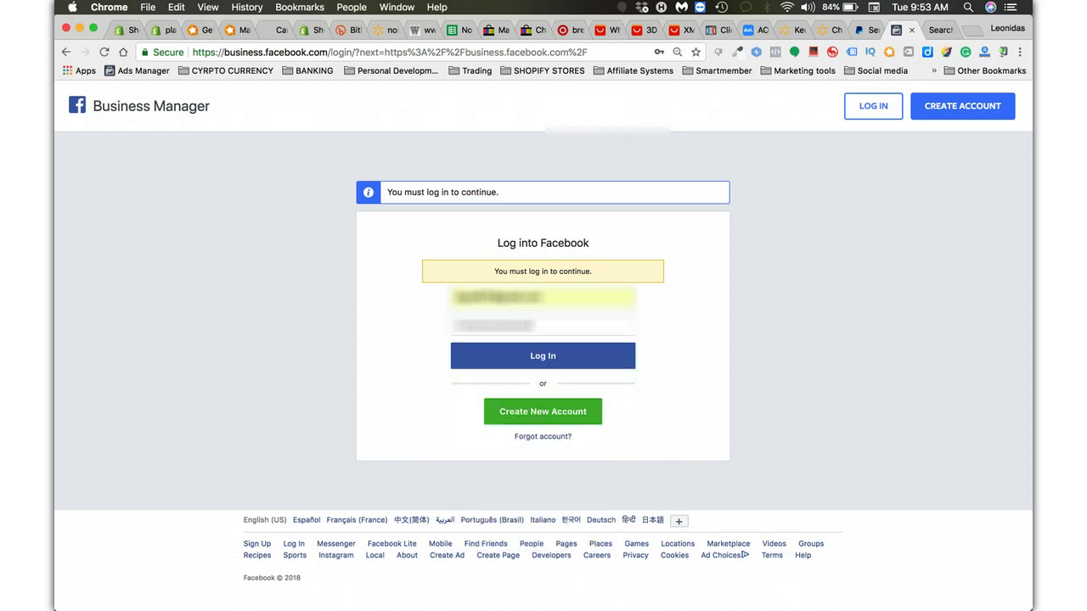
key(Return)
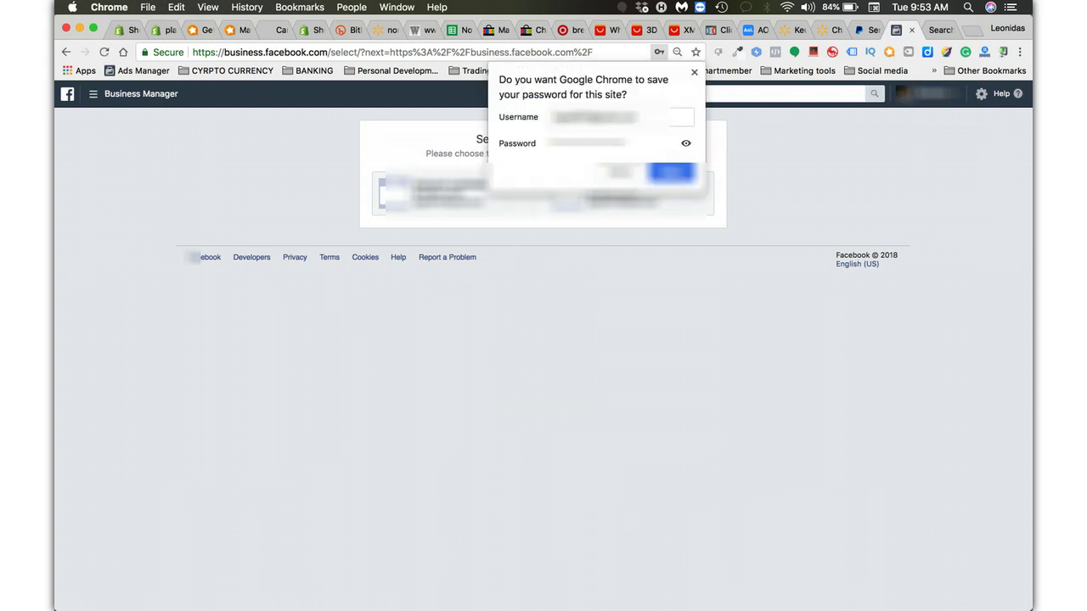
click(433, 194)
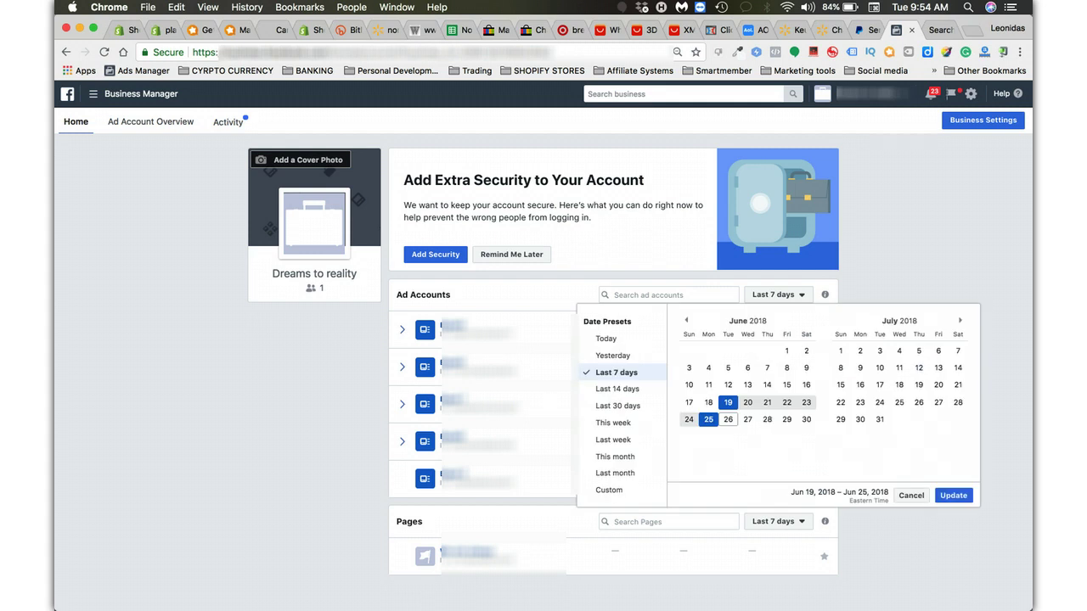
Set the Ad Accounts date range to May 1 – Jun 26, 2018.
click(686, 320)
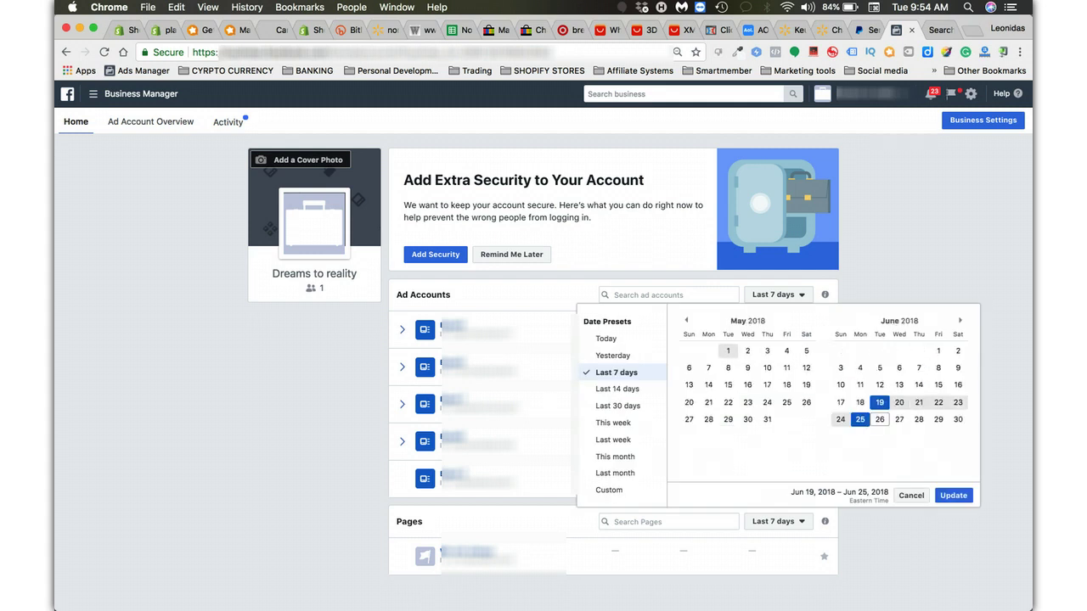
click(728, 351)
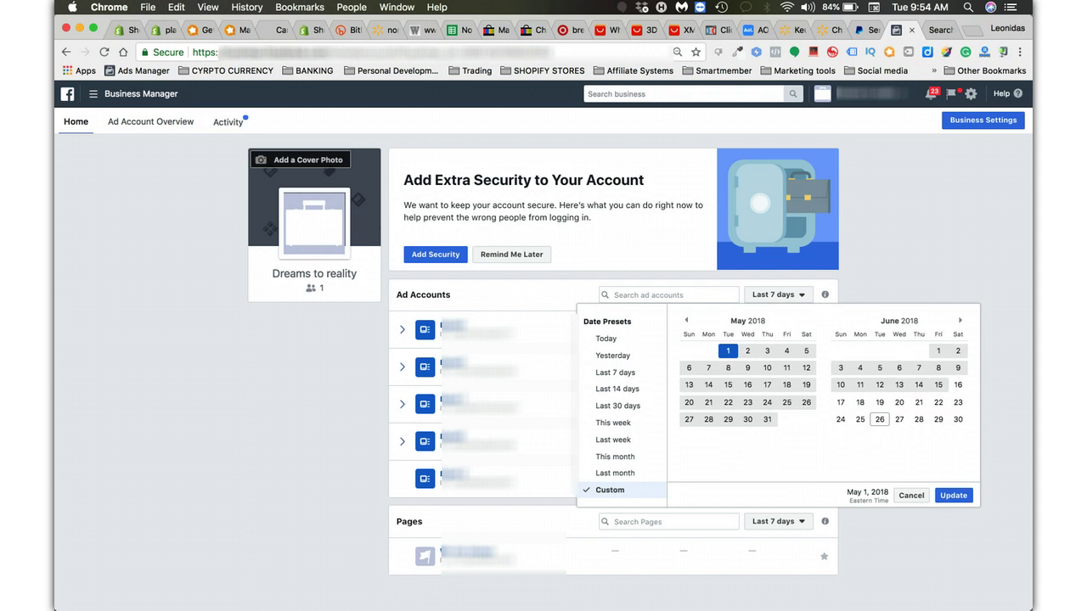
click(880, 420)
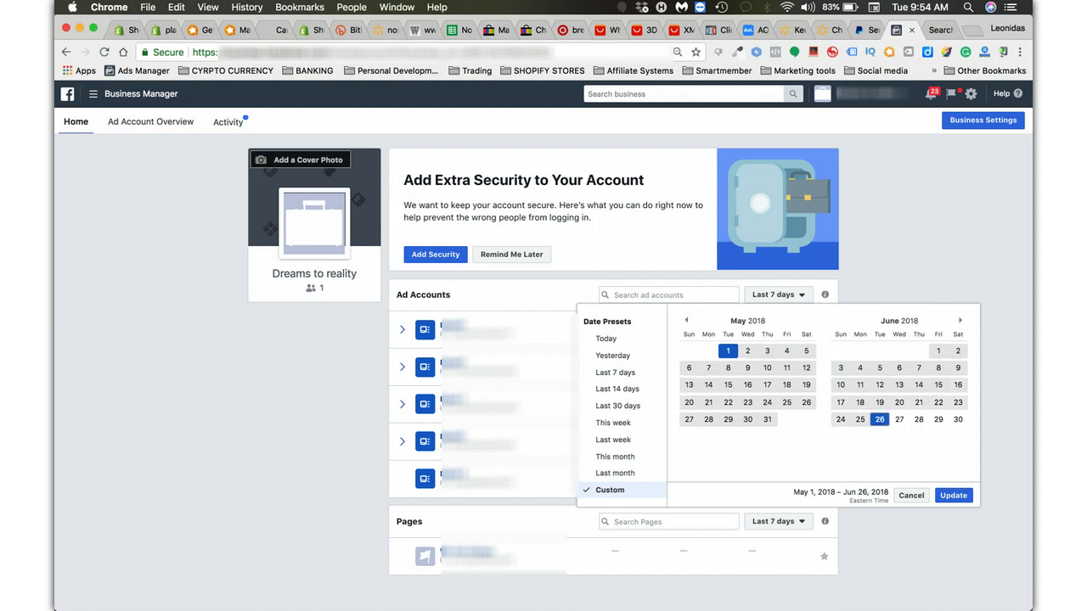
click(953, 495)
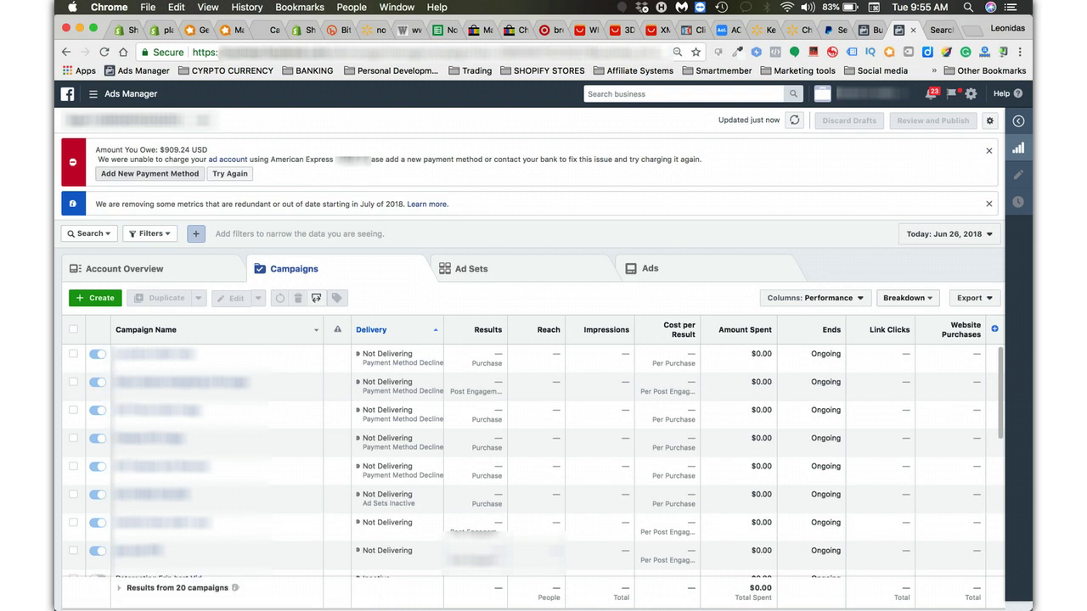
Open the disabled-payments 'contact us' form in a new tab, then close the Payments Disabled notice.
click(150, 173)
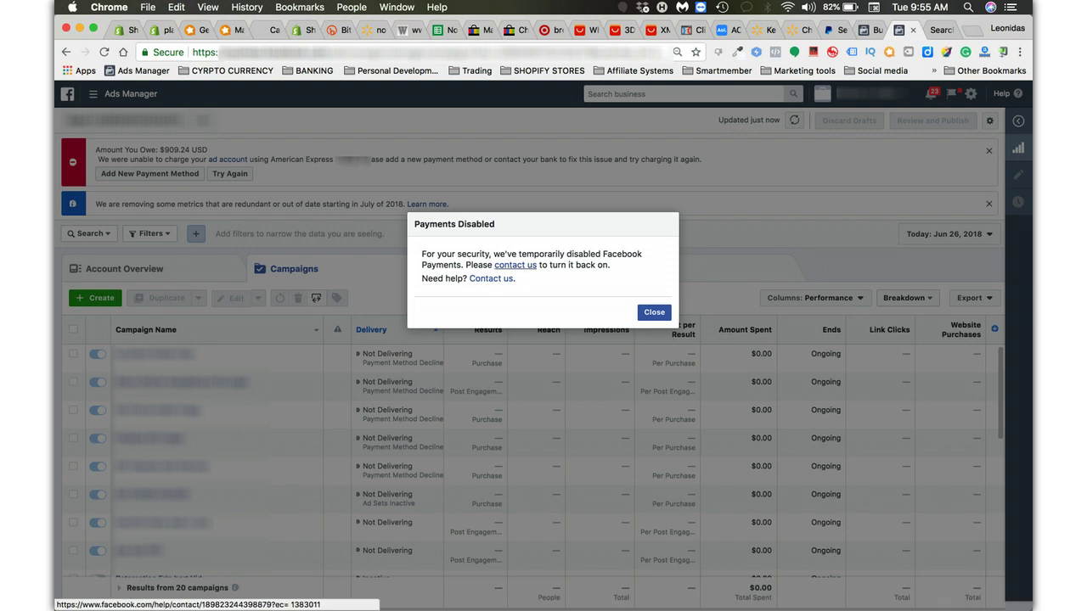
click(516, 265)
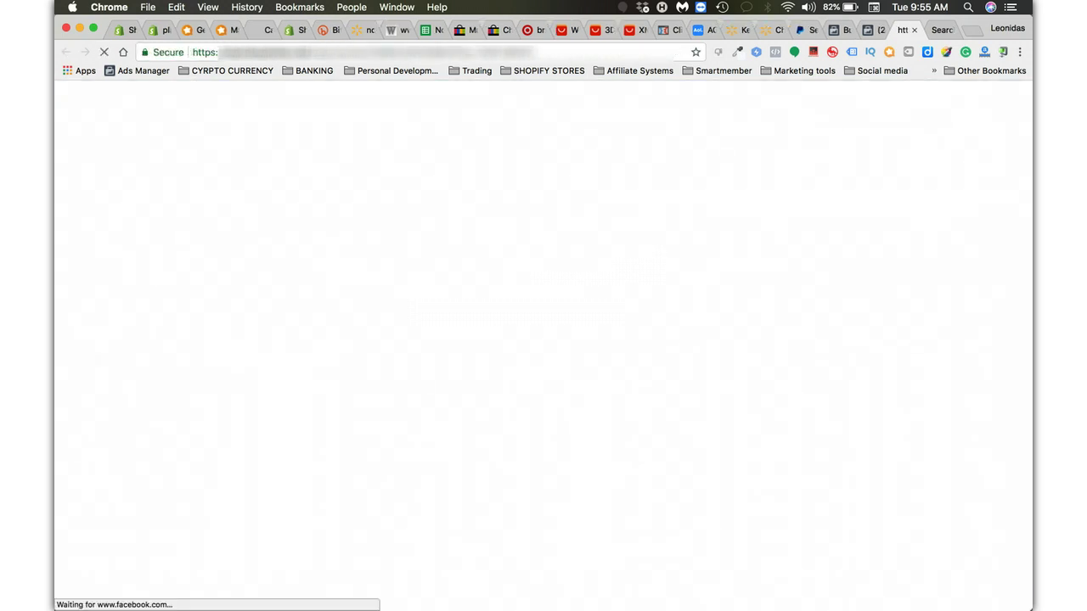
key(ctrl+shift+Tab)
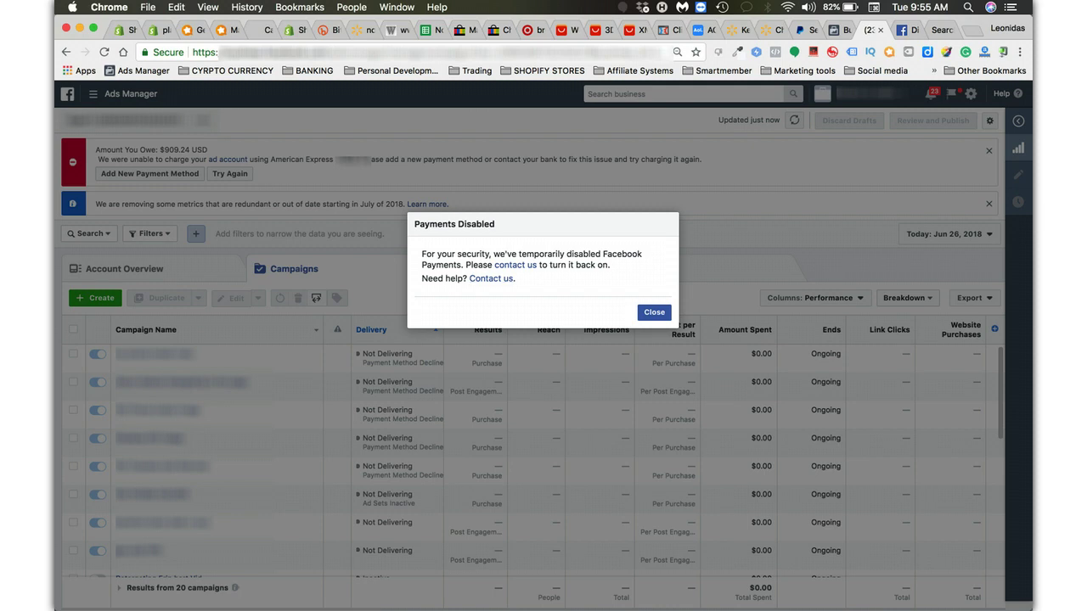
click(653, 312)
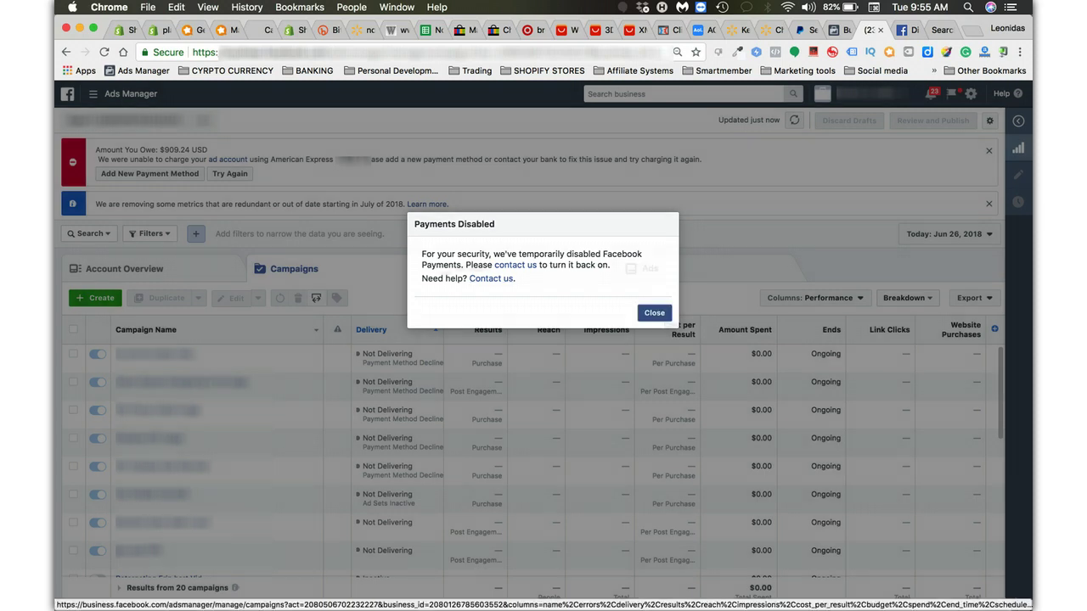
Switch the campaign date range to the Lifetime preset, Apr 24 – Jun 26, 2018.
click(949, 234)
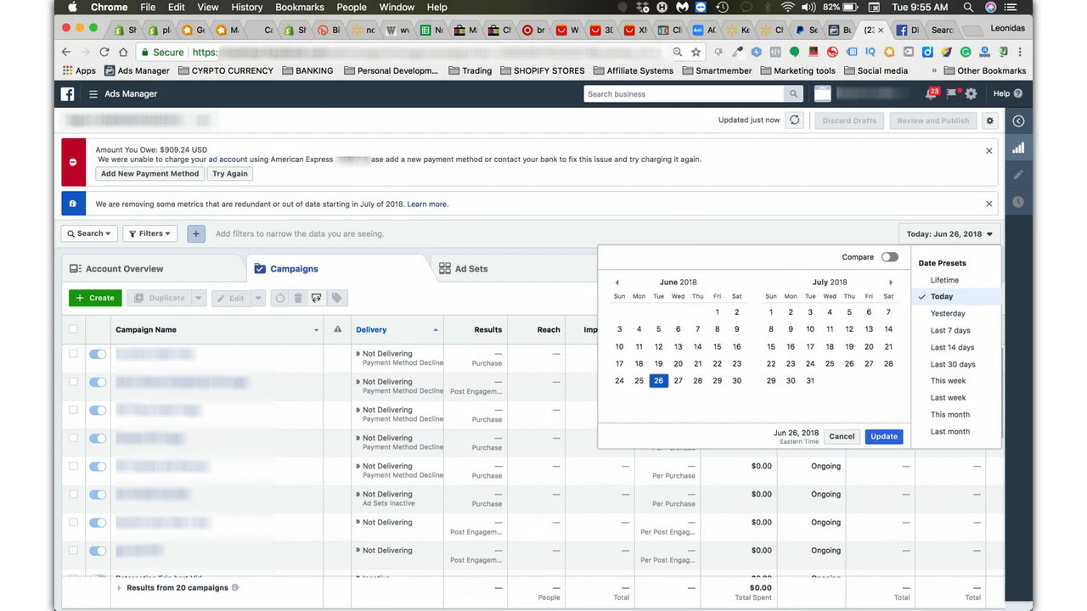
click(977, 280)
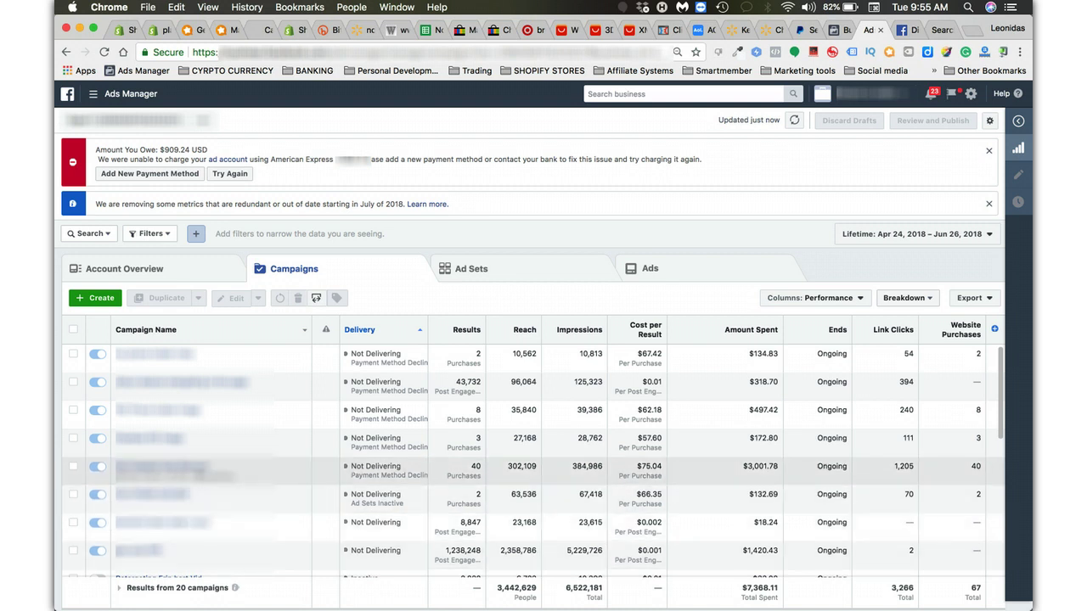
mouse_move(475, 467)
Select the 40-purchase campaign, then the $1,420.43 campaign, and review the list.
click(73, 466)
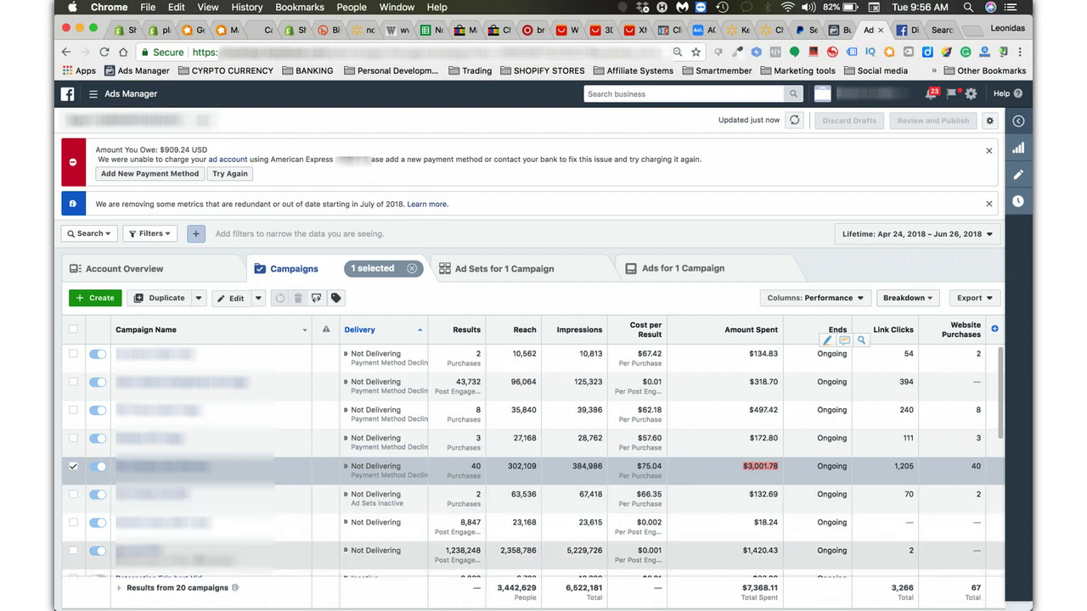
click(594, 556)
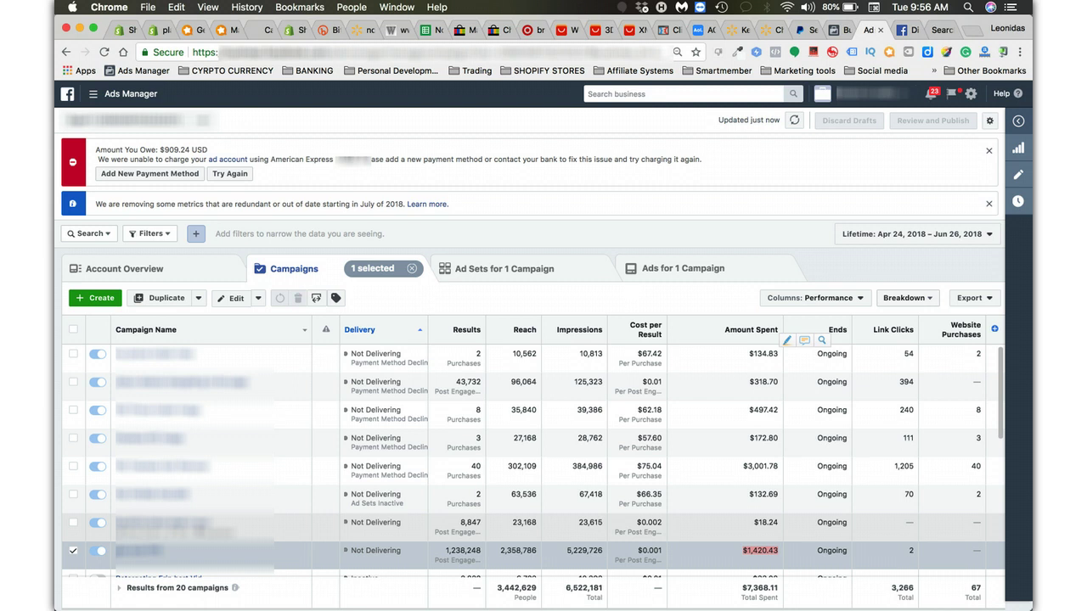
scroll(533, 458, down, 1)
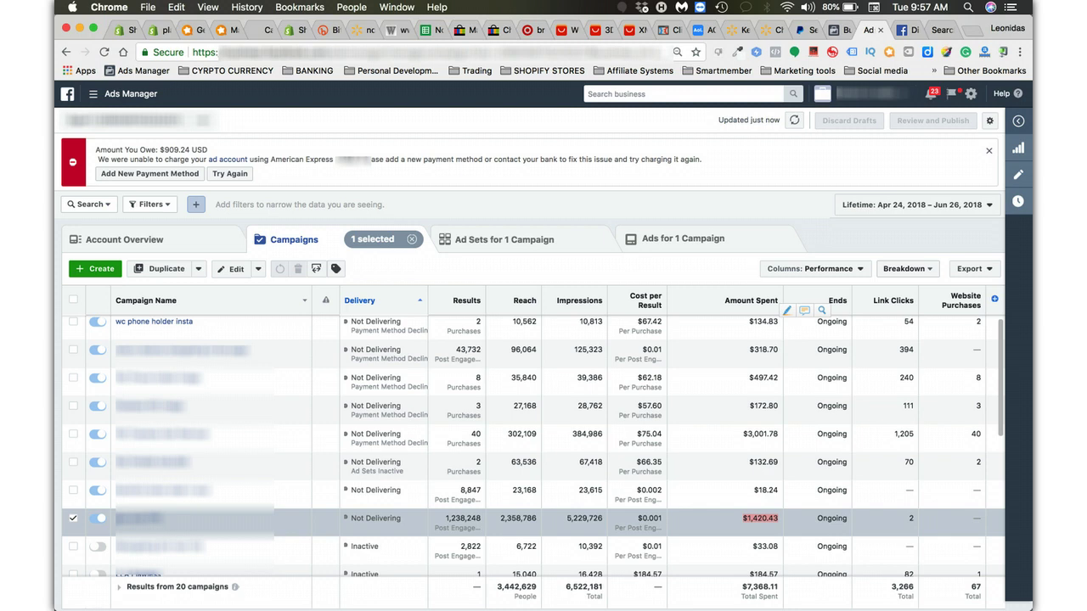
On the help form, choose the affected ad account, answer Yes to owning the payment method, and select 'Me' as owner.
key(ctrl+Tab)
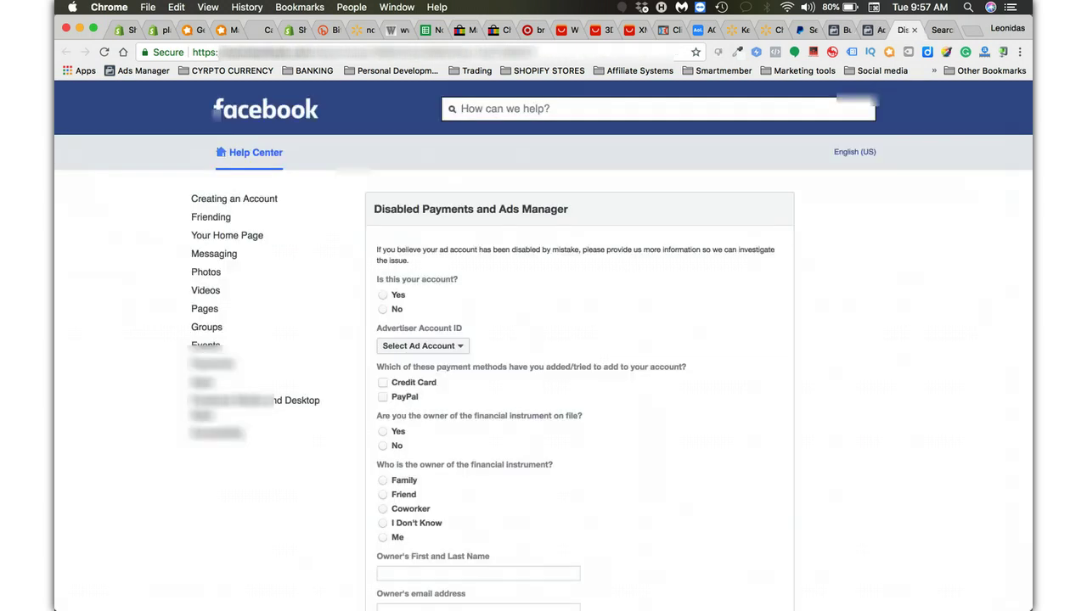
scroll(544, 352, down, 3)
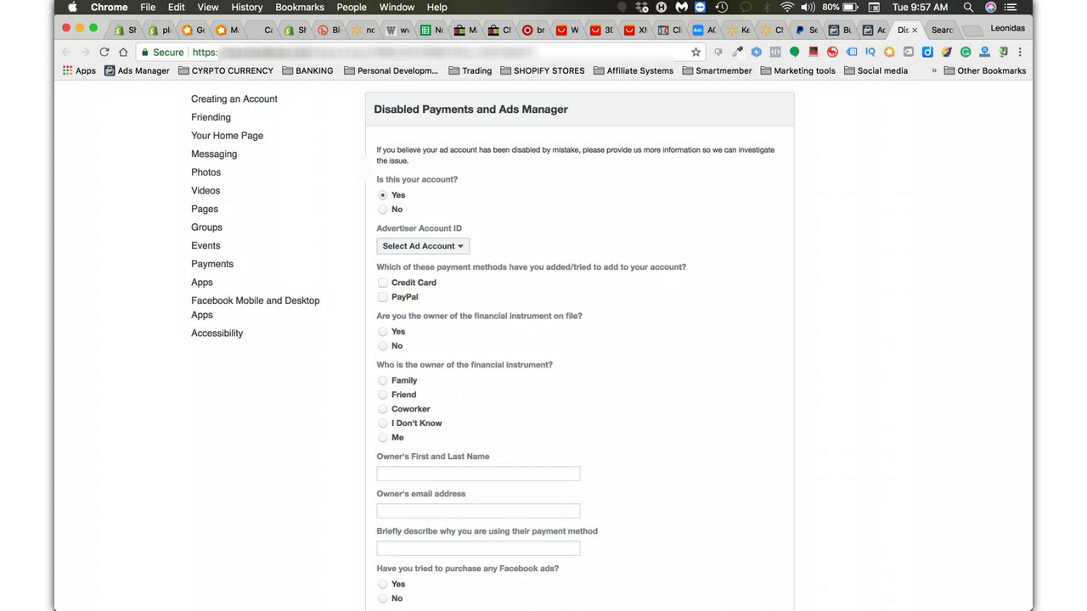
click(422, 246)
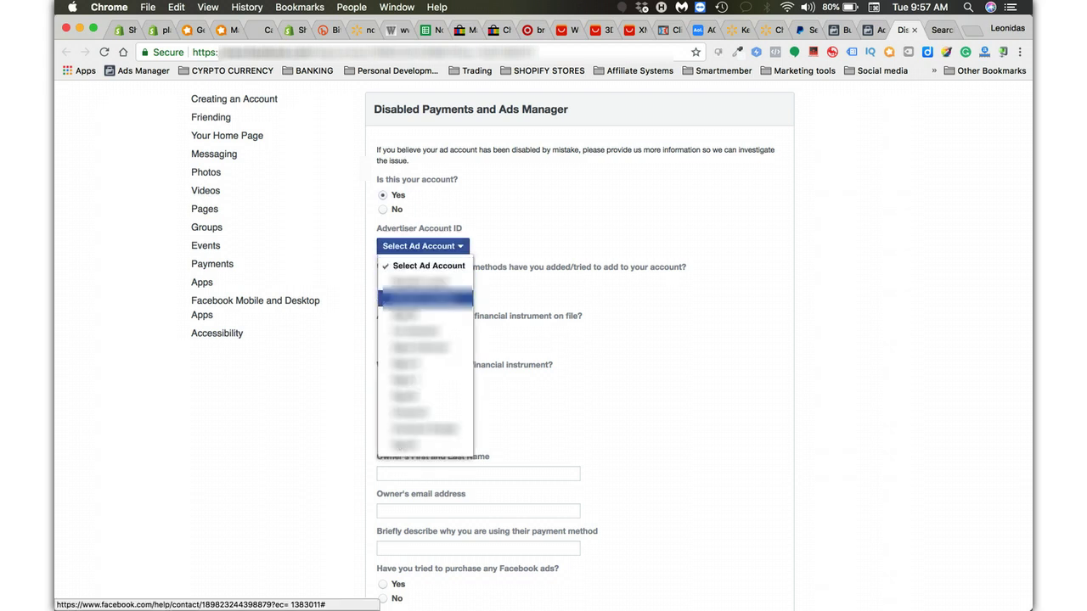
key(Return)
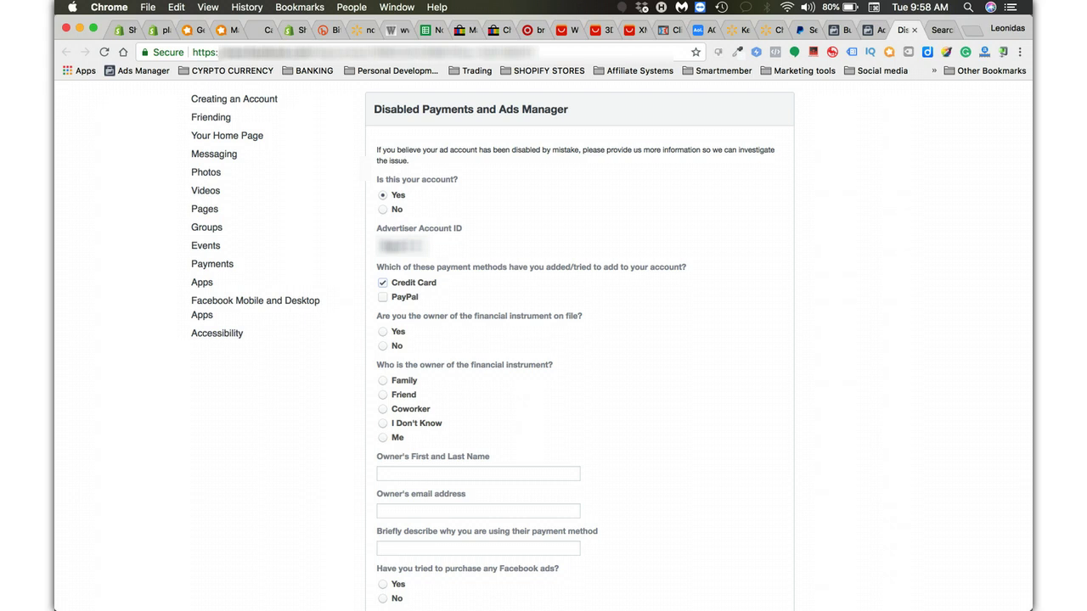
click(383, 331)
click(383, 437)
Enter the owner's full name and e-mail, and give the reason 'i am using my own'.
click(478, 473)
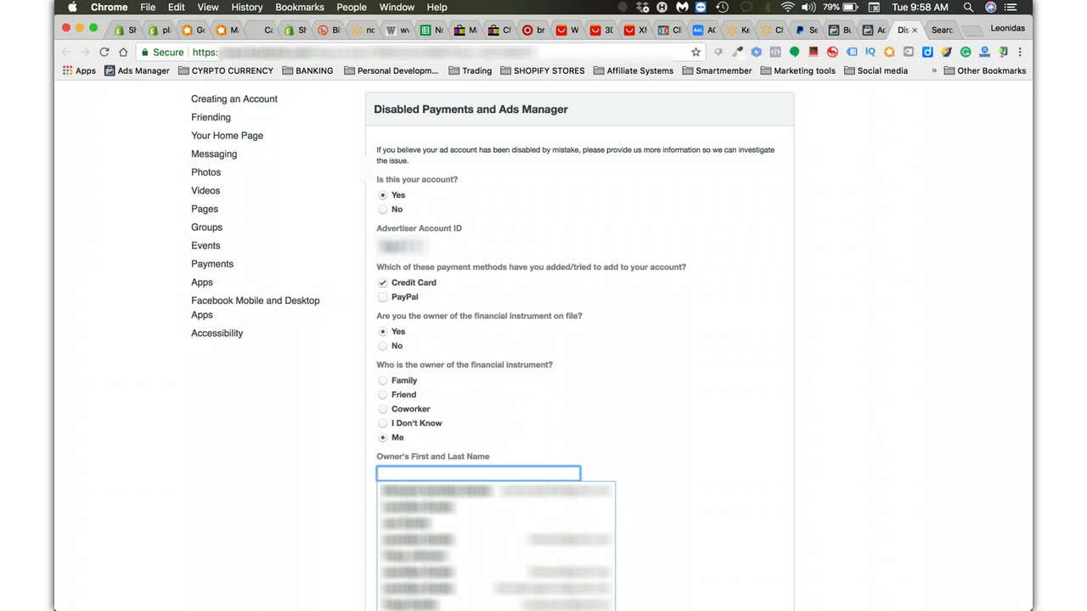
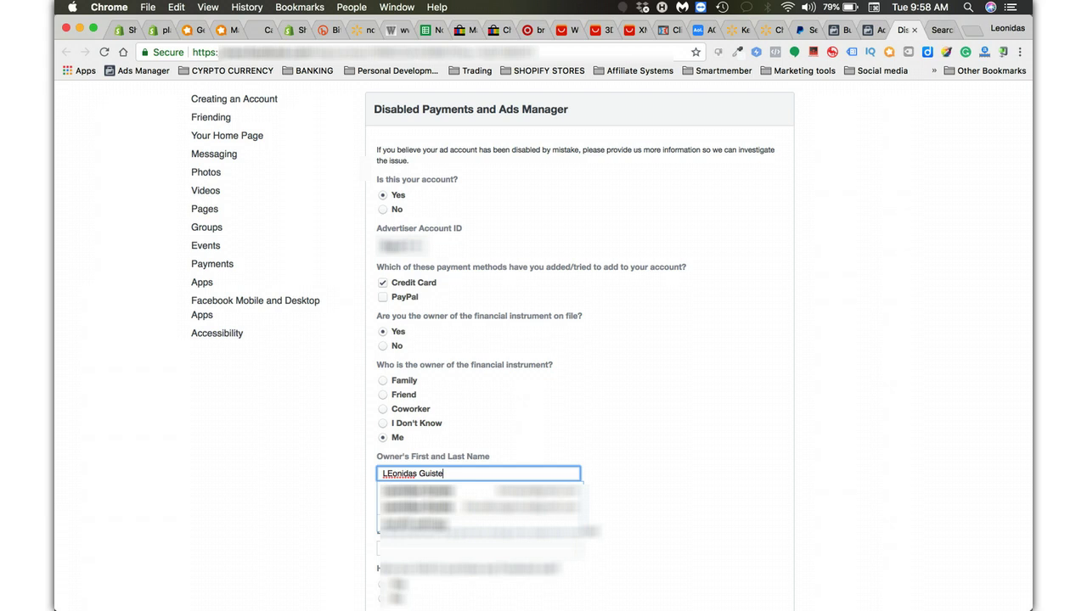
key(Tab)
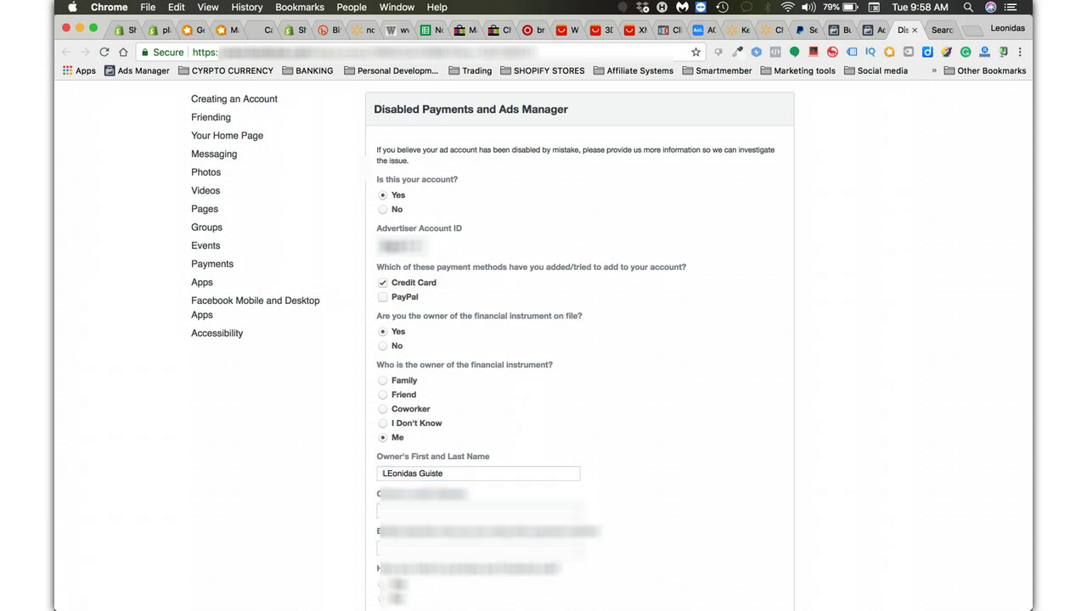
click(478, 510)
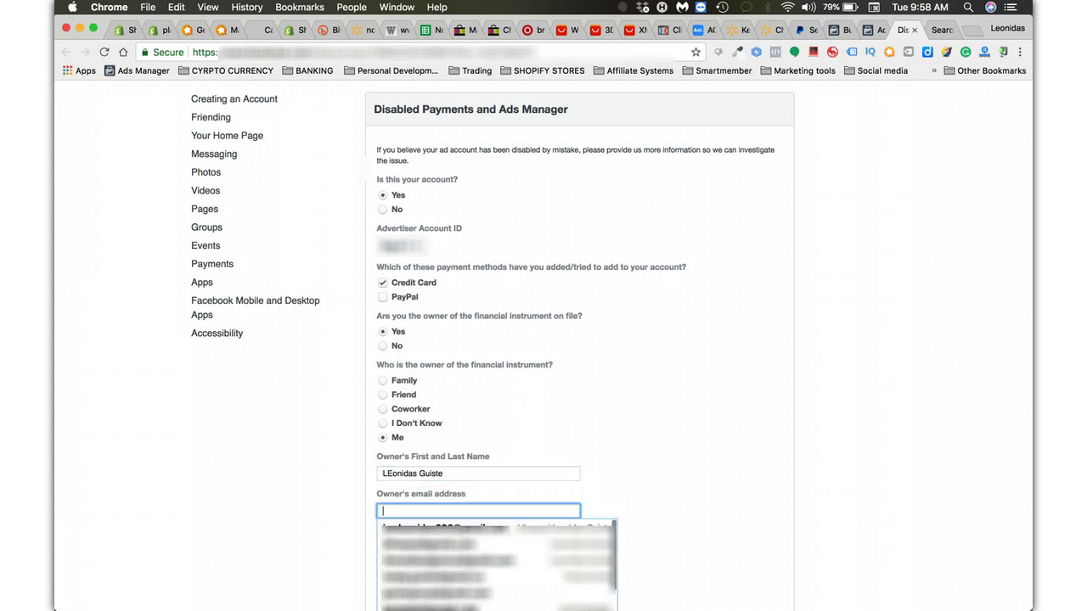
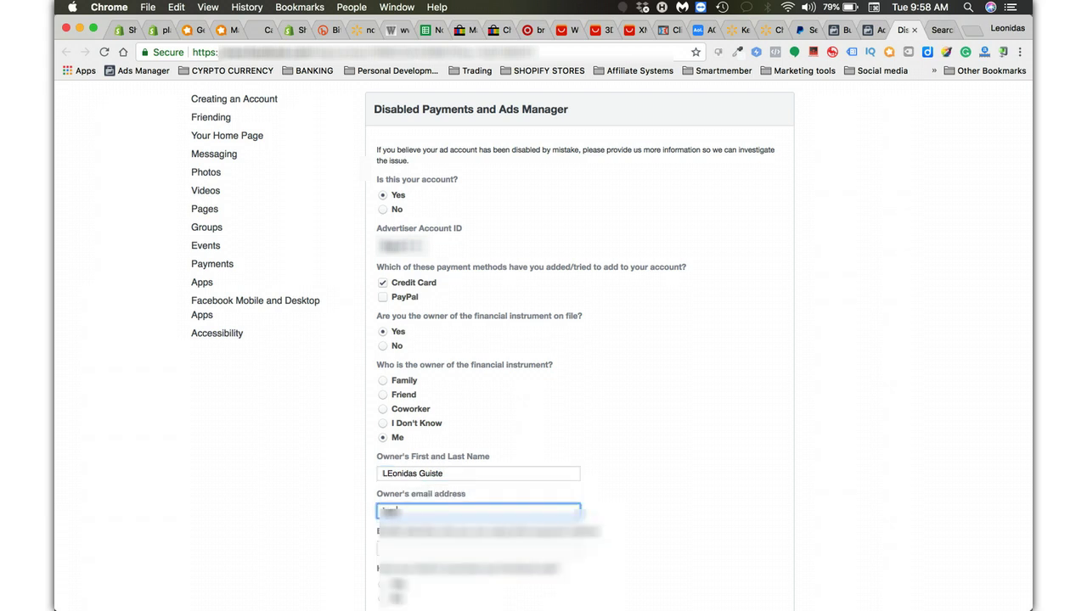
key(Tab)
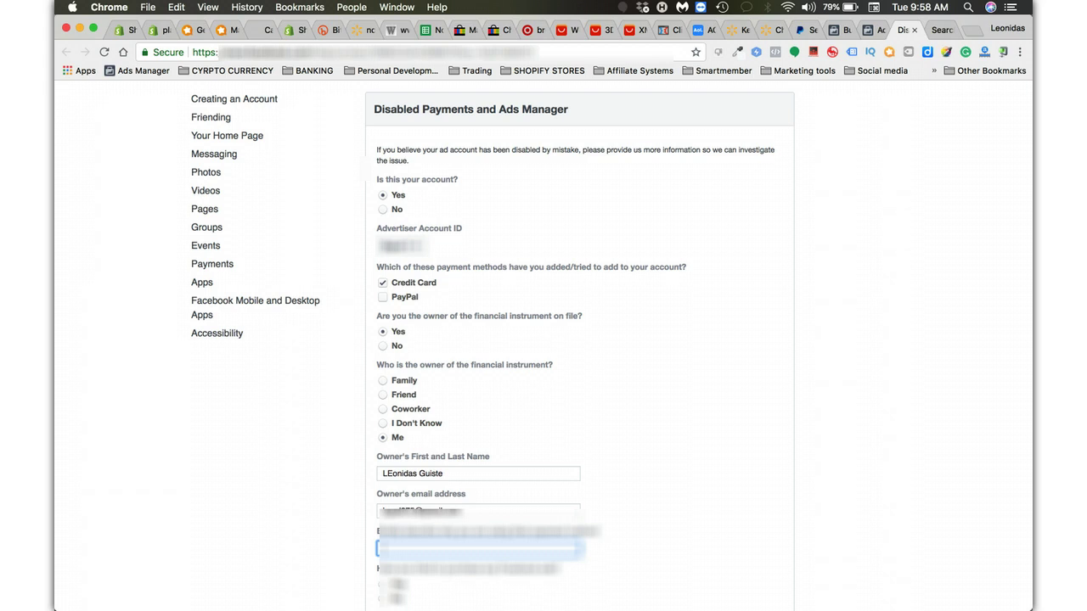
text(1)
key(Down)
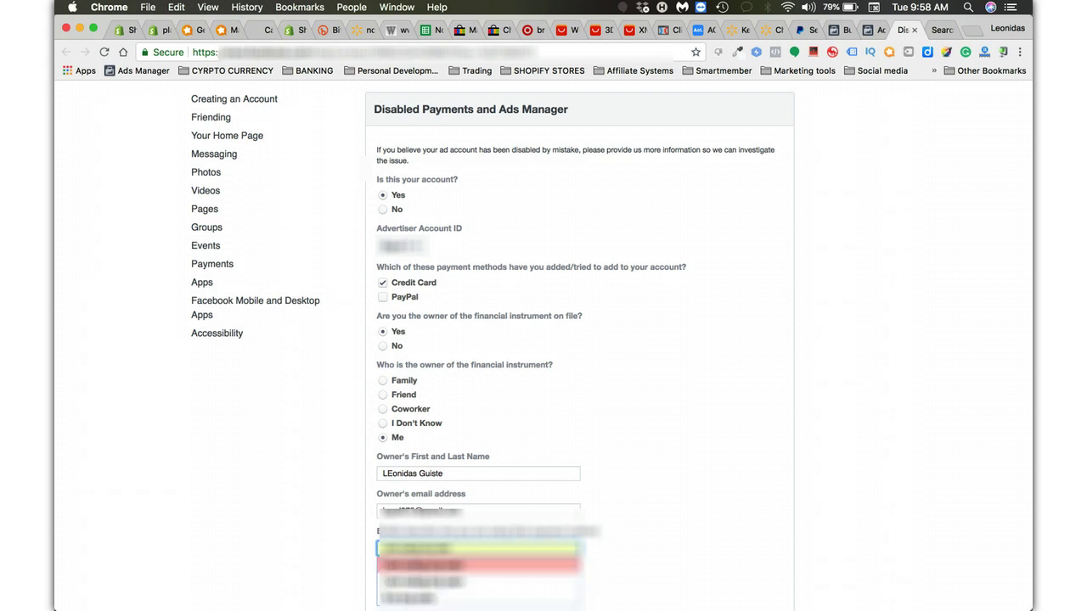
key(Return)
scroll(611, 345, down, 1)
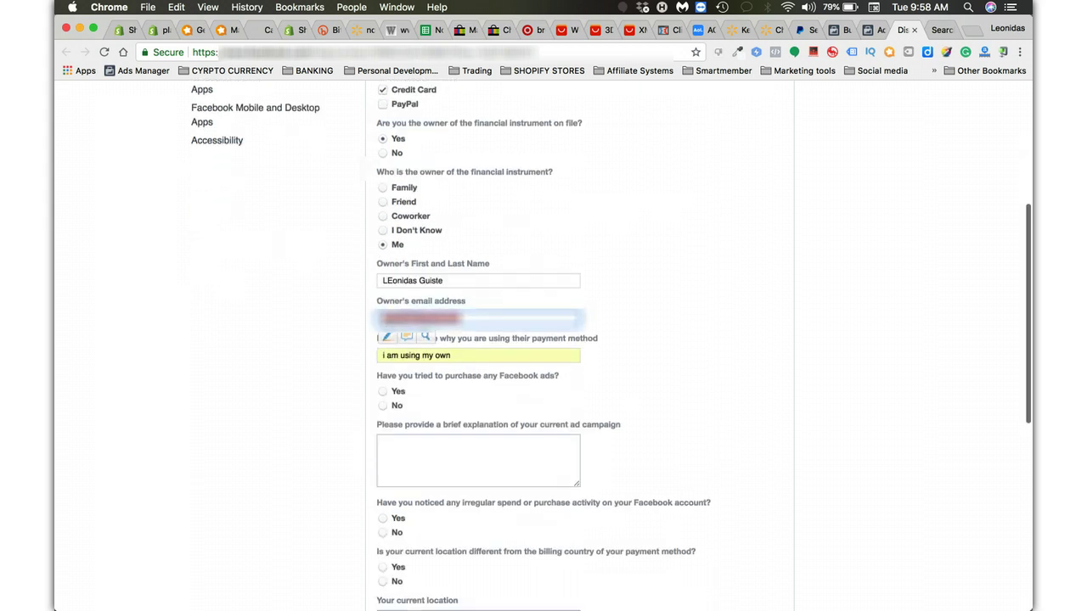
Answer Yes to buying ads and explain: building up fans to drive traffic to my e-commerce store.
click(383, 391)
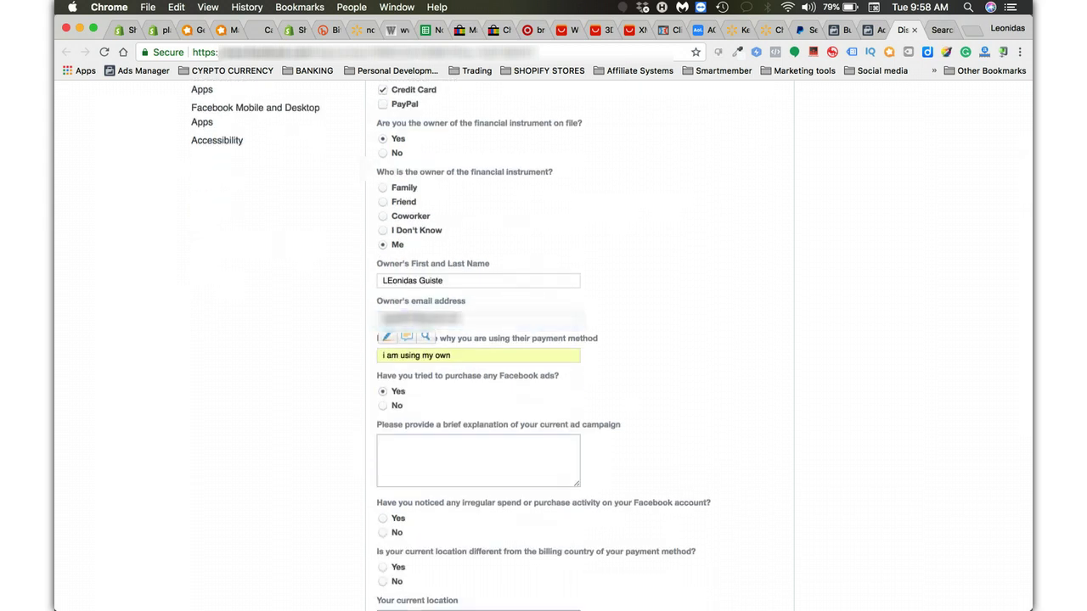
click(478, 460)
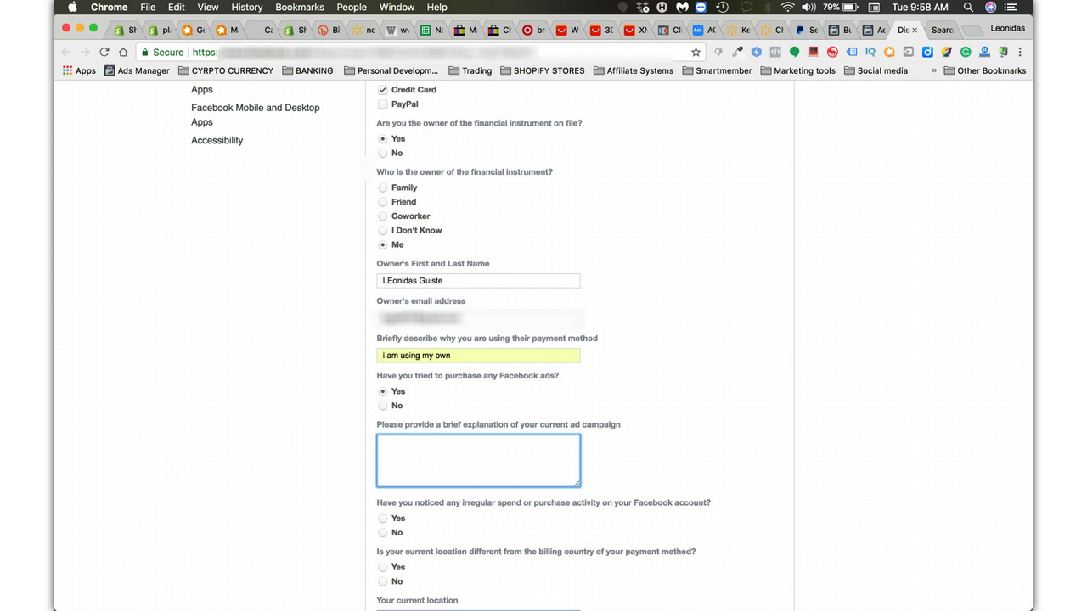
text(i am buildling u)
text(p to)
key(BackSpace)
key(BackSpace)
key(BackSpace)
key(BackSpace)
key(BackSpace)
key(BackSpace)
key(BackSpace)
key(BackSpace)
key(BackSpace)
key(BackSpace)
text(ing up fans on my fan page to drive)
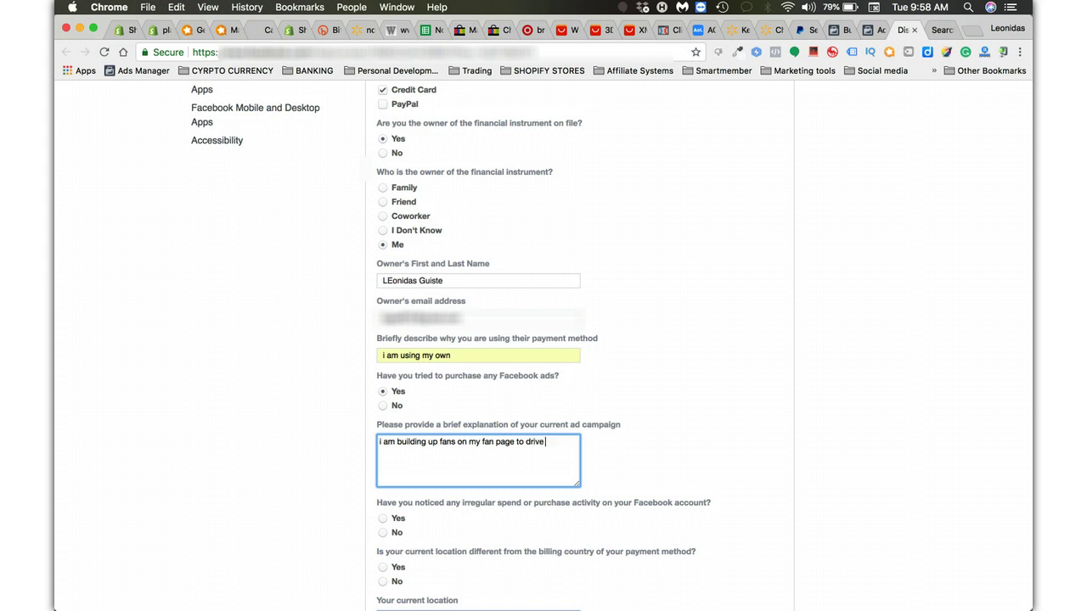
text( traffic to my e-commerce soto)
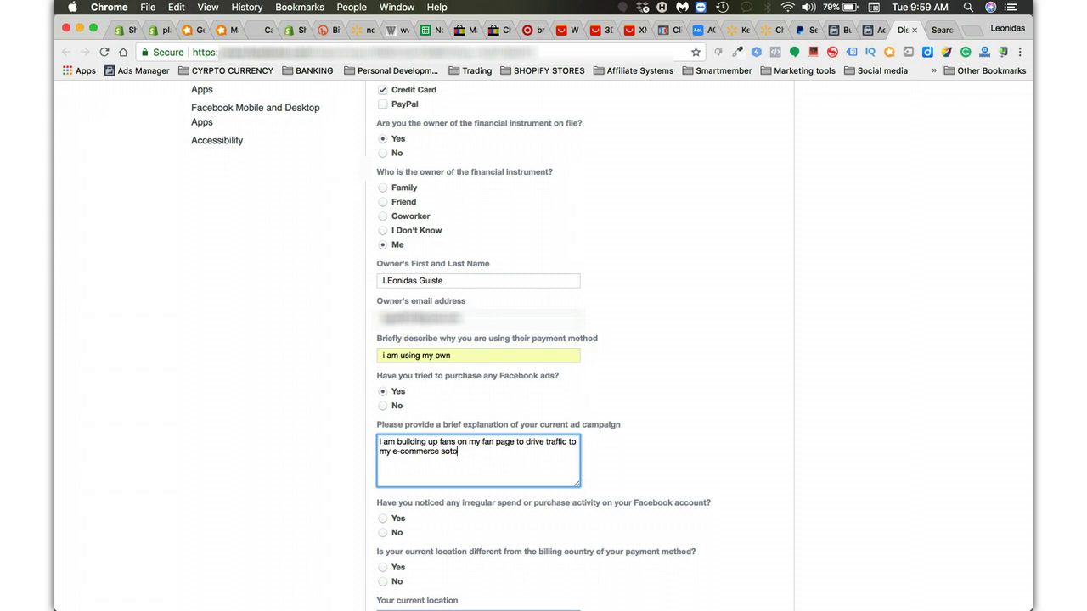
key(BackSpace)
key(BackSpace)
text(tore.)
scroll(543, 346, down, 3)
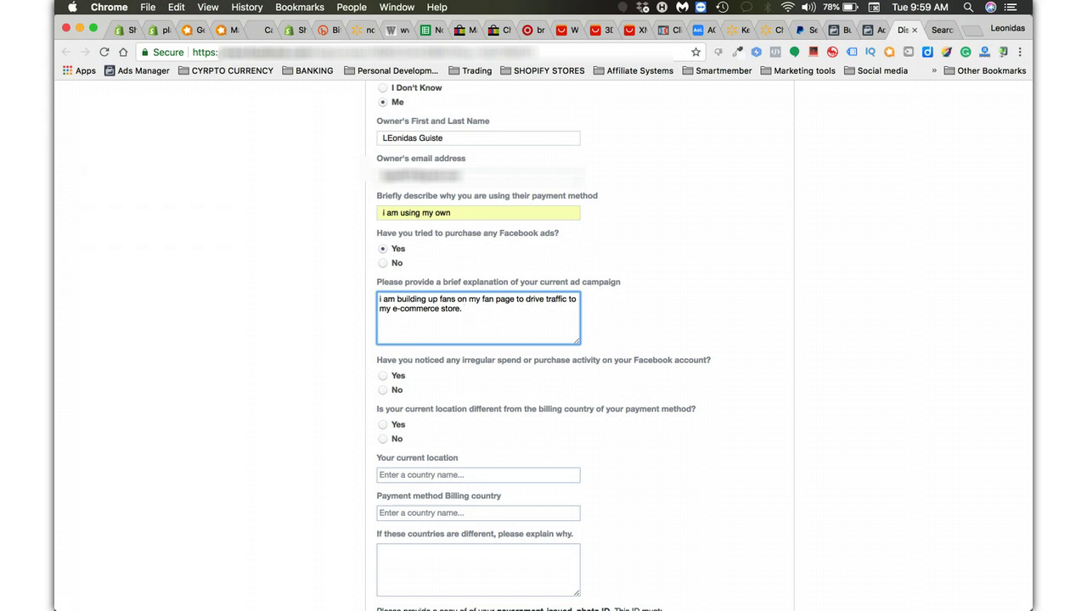
Set current location and billing country to United States, explaining 'They are both the same.'.
key(Tab)
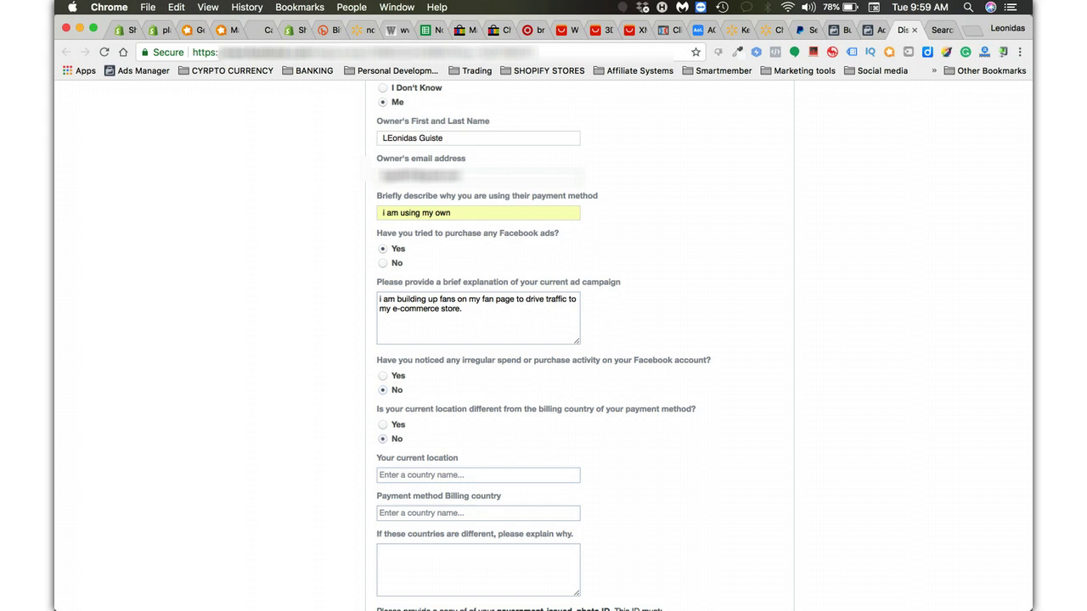
click(390, 475)
text(unit)
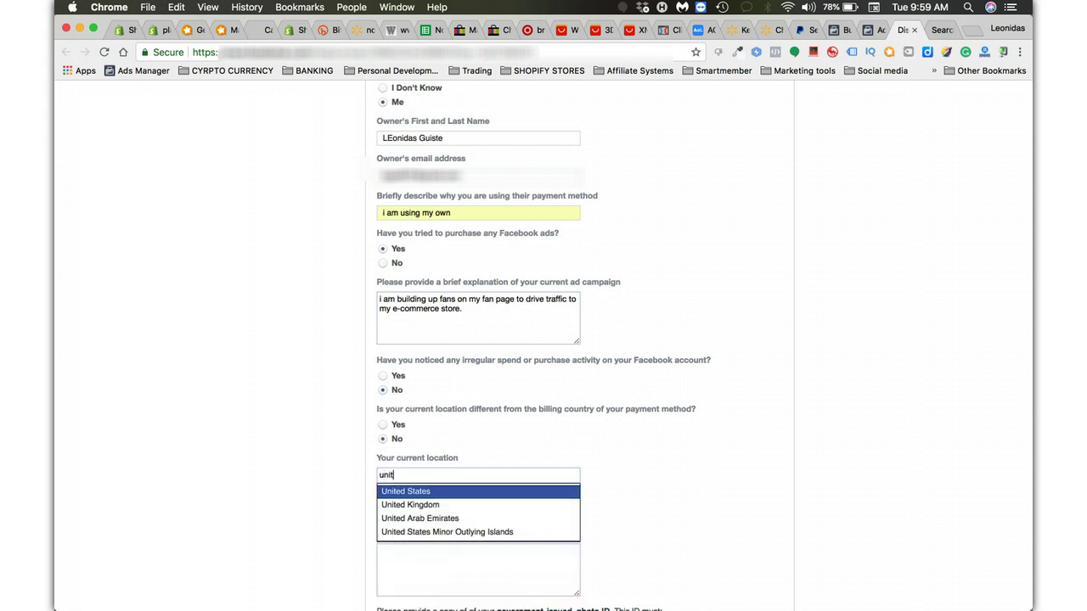
key(Tab)
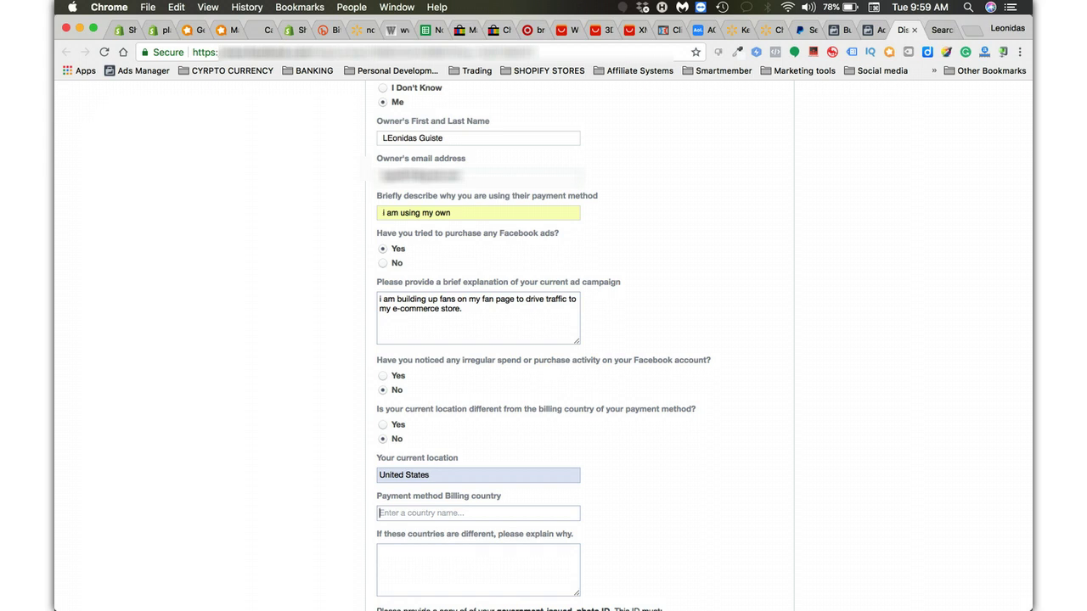
text(unit)
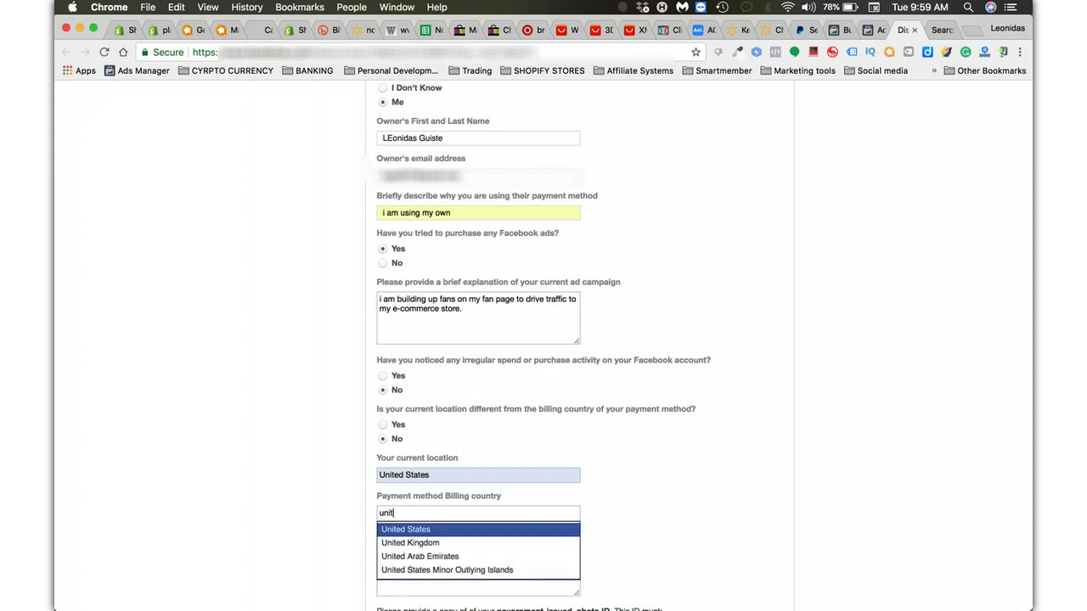
key(Return)
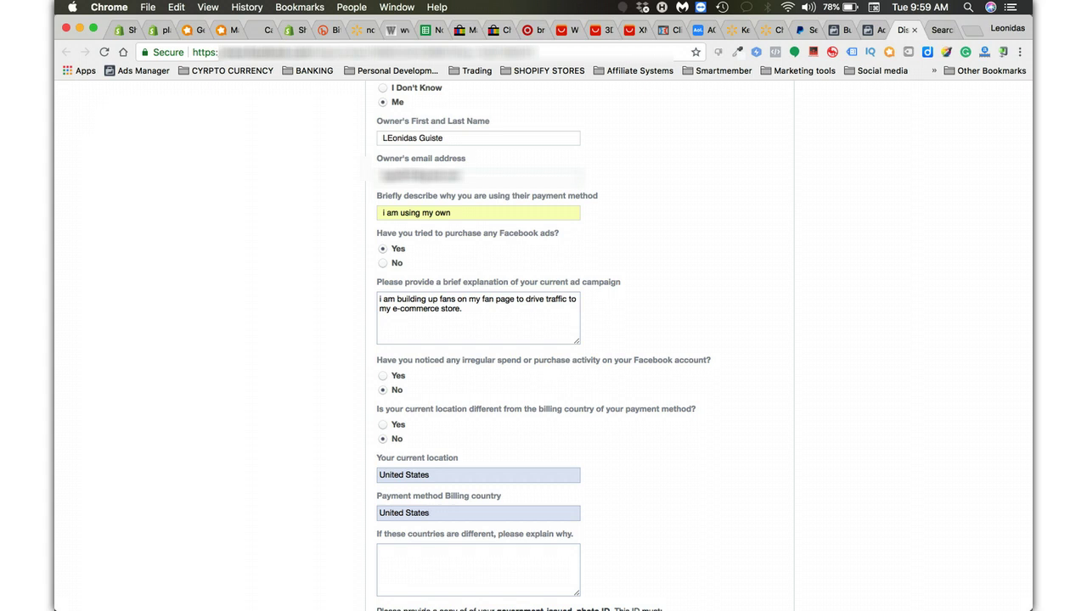
click(380, 551)
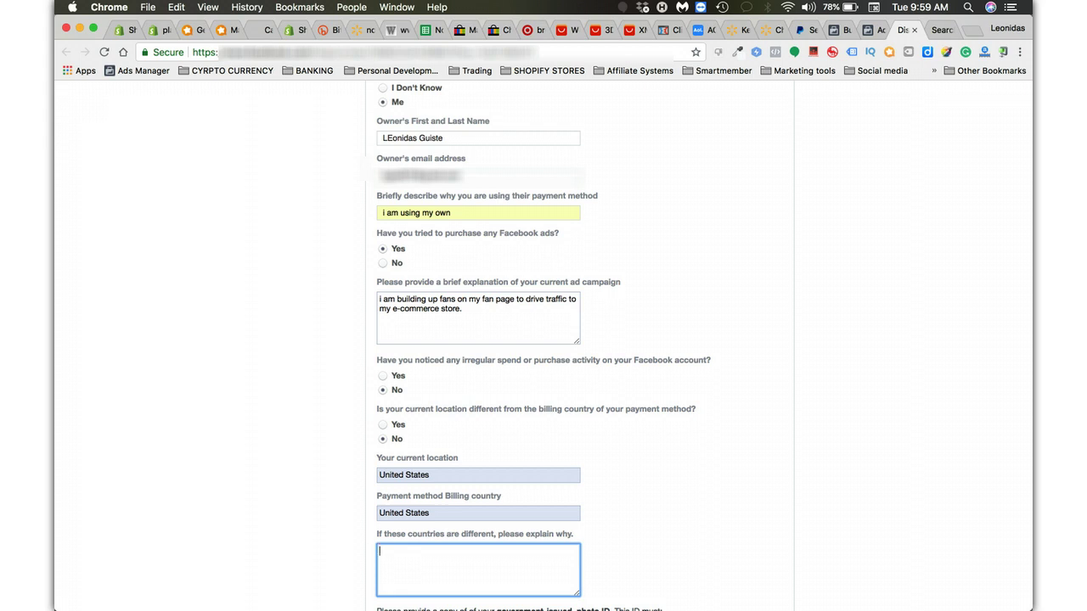
text(They are both the same.)
scroll(543, 340, down, 5)
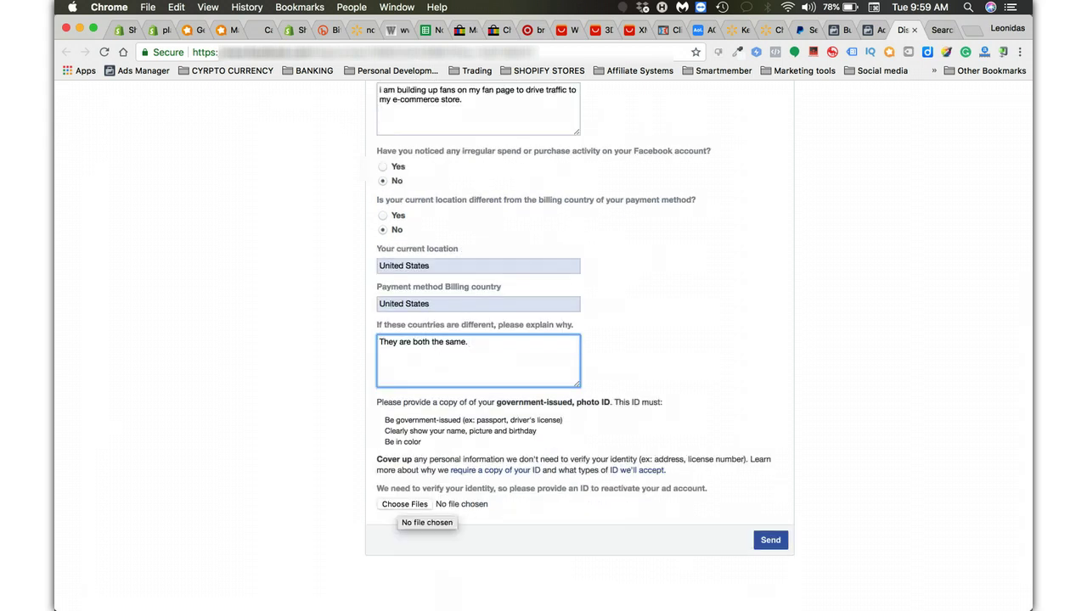
Upload the passport image, found by searching 'passport', as the photo ID.
click(404, 505)
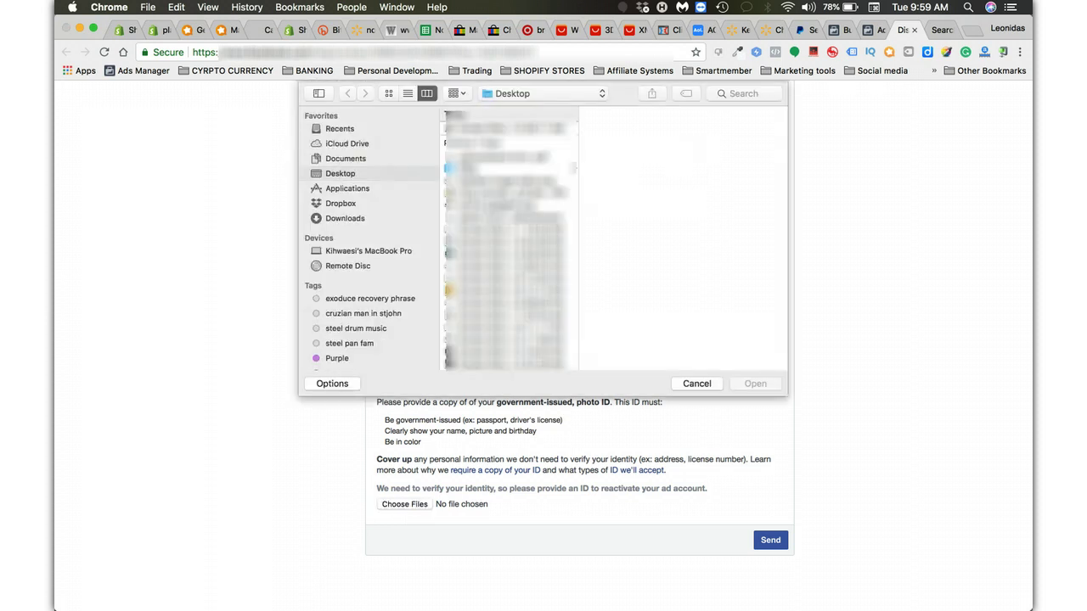
click(743, 93)
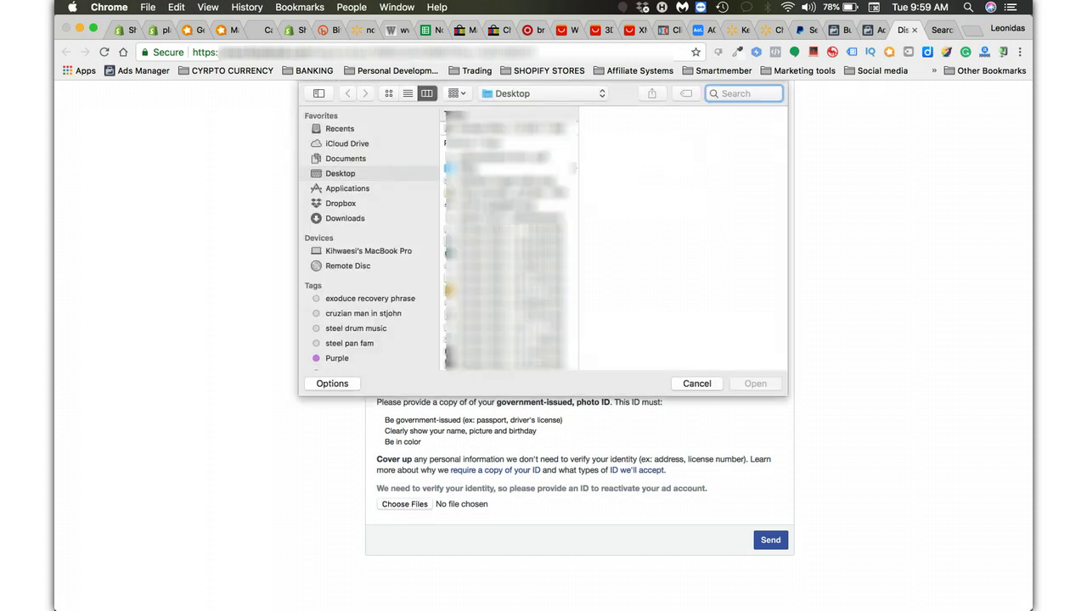
text(passport)
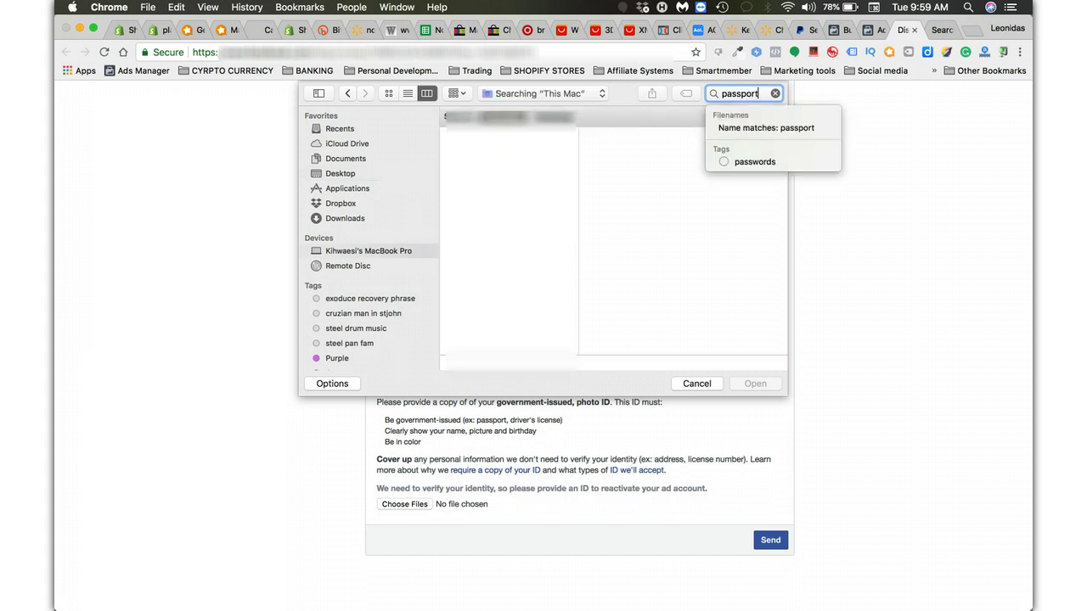
click(501, 194)
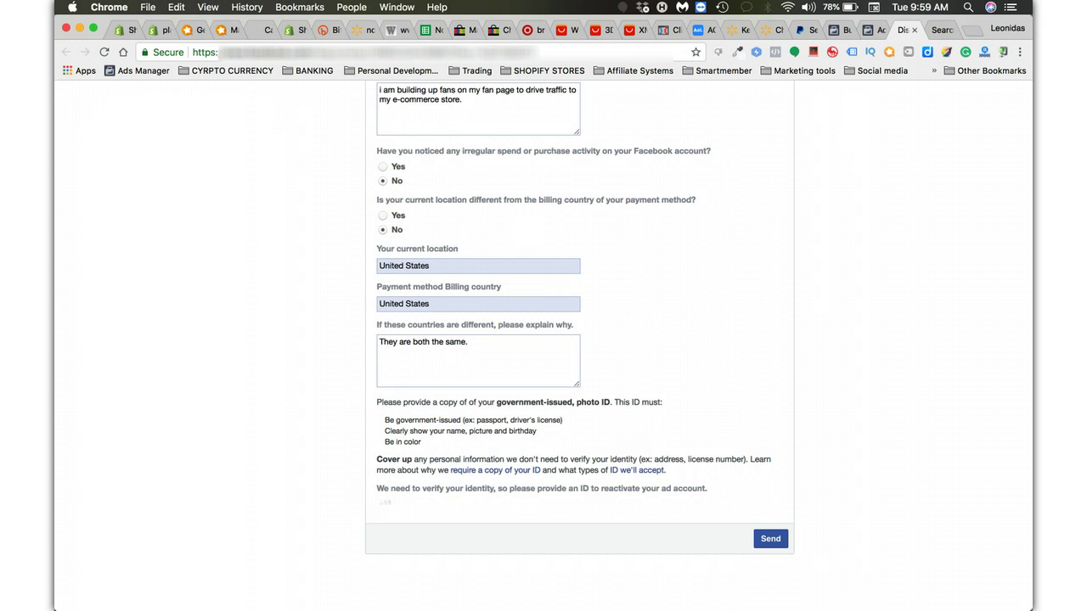
scroll(544, 339, up, 15)
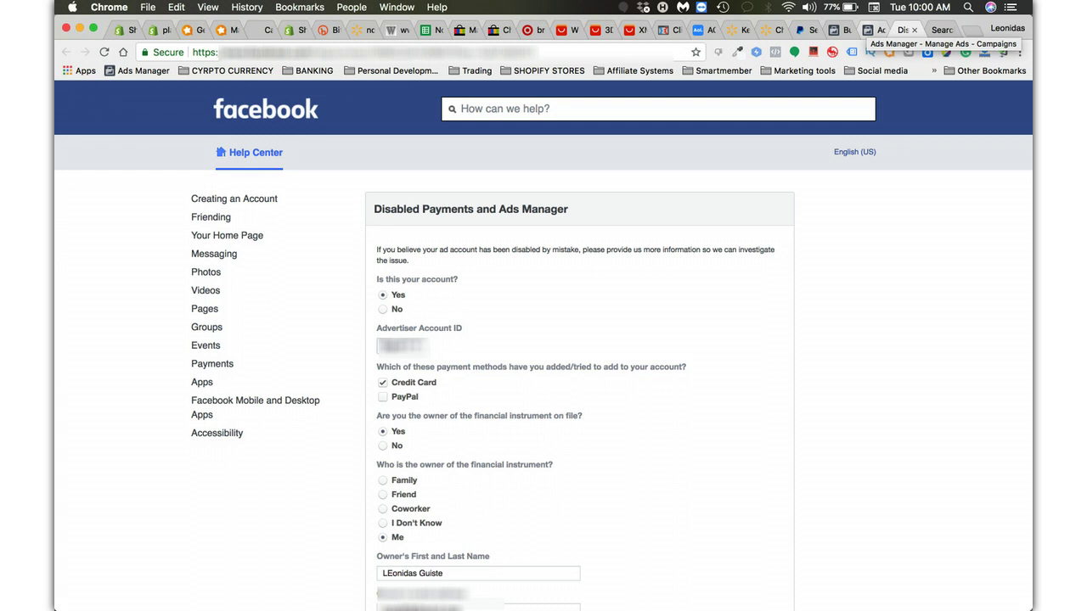
Return to the Ads Manager campaigns table showing the unpaid $909.24 balance across 20 campaigns.
click(878, 31)
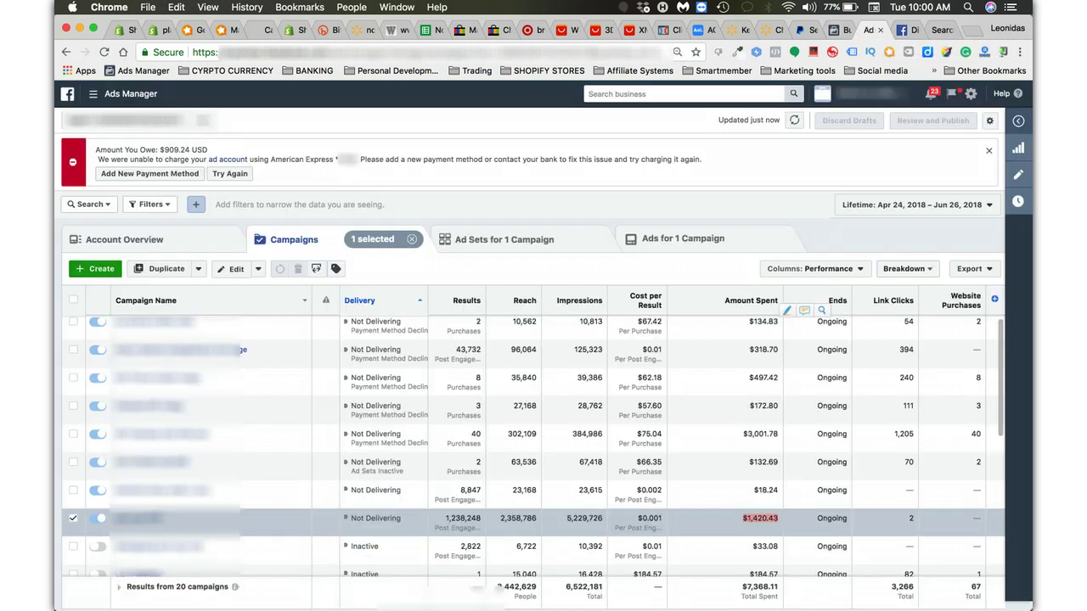